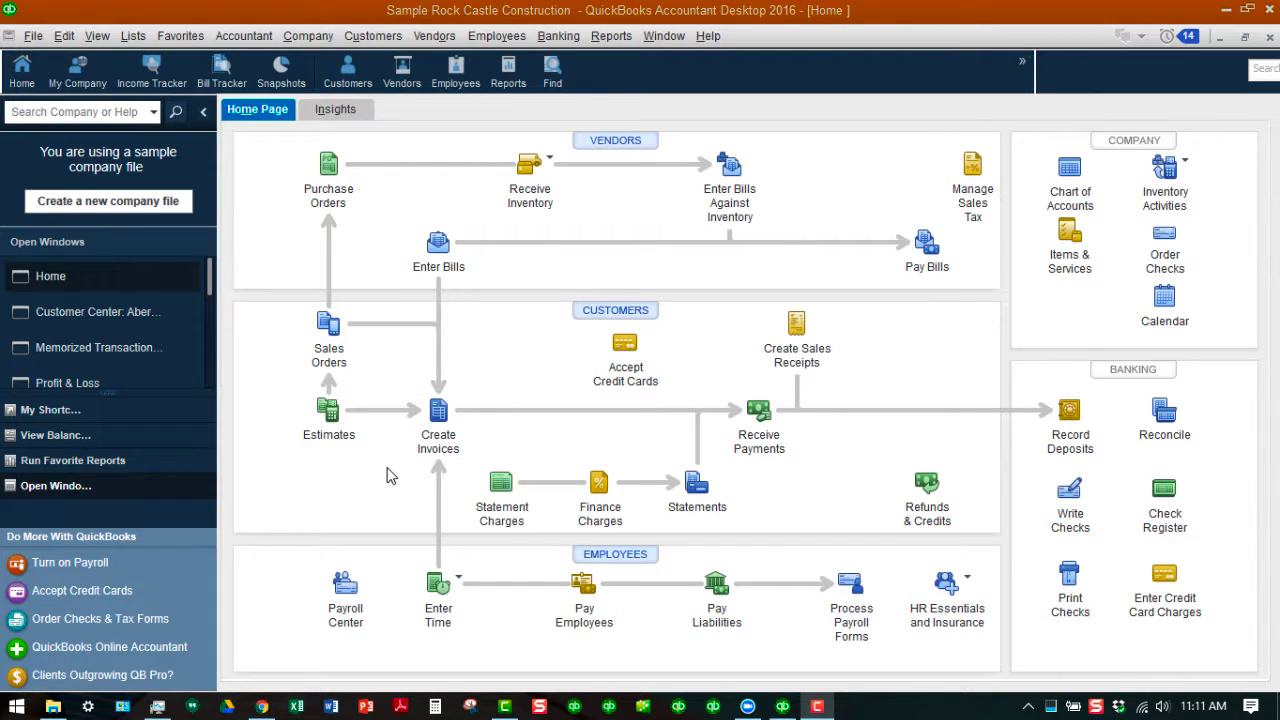
# Start a new invoice and assign it to the existing customer's Living Room job
pyautogui.click(440, 411)
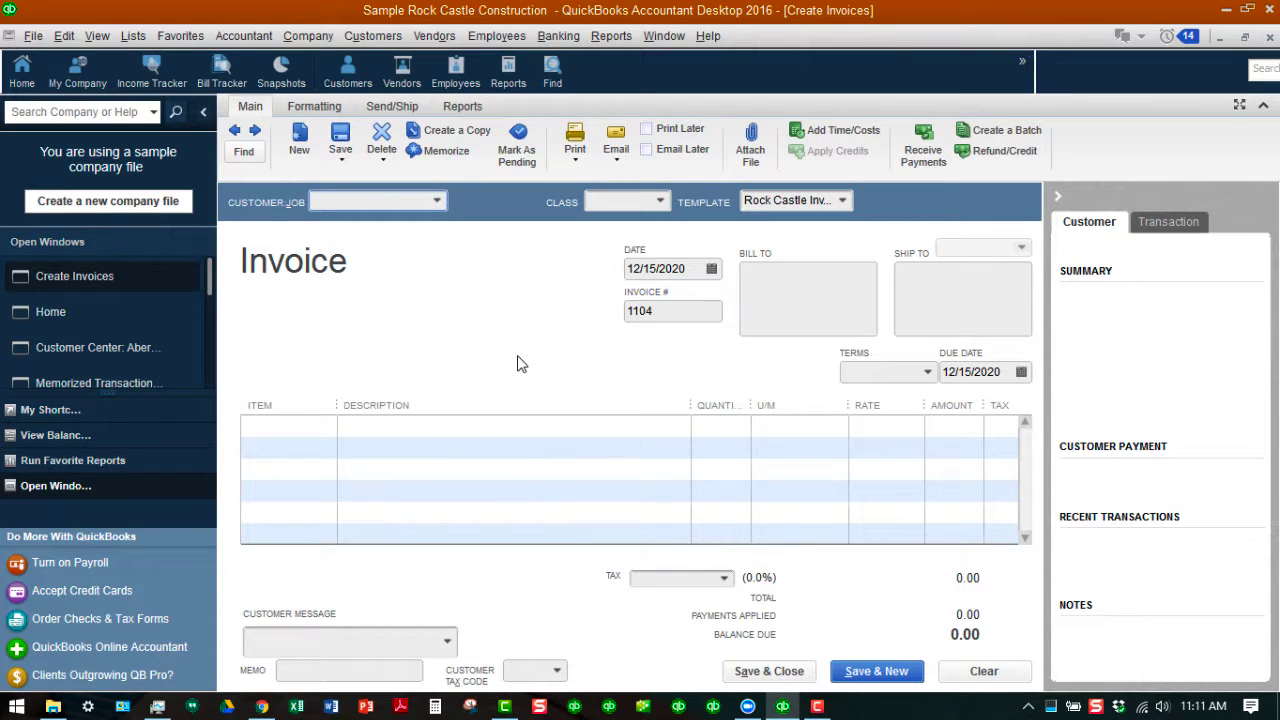
pyautogui.click(438, 201)
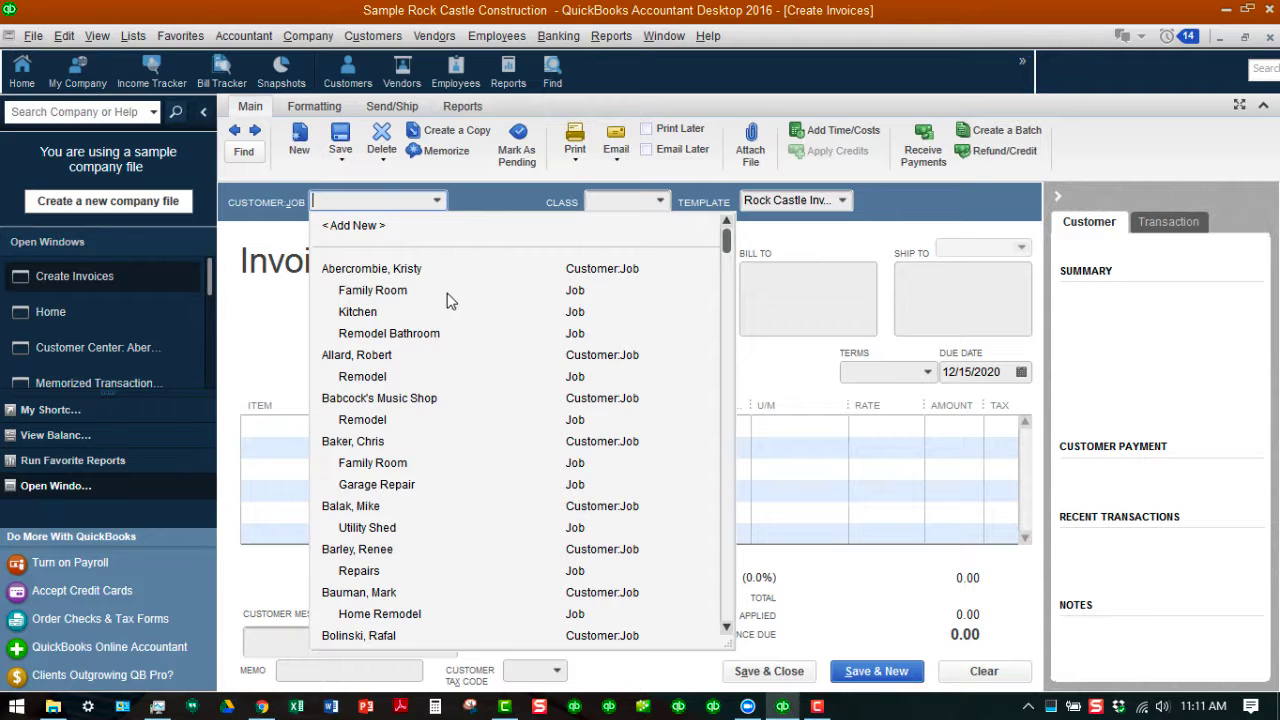
pyautogui.scroll(-1, 470, 476)
pyautogui.scroll(-7, 470, 476)
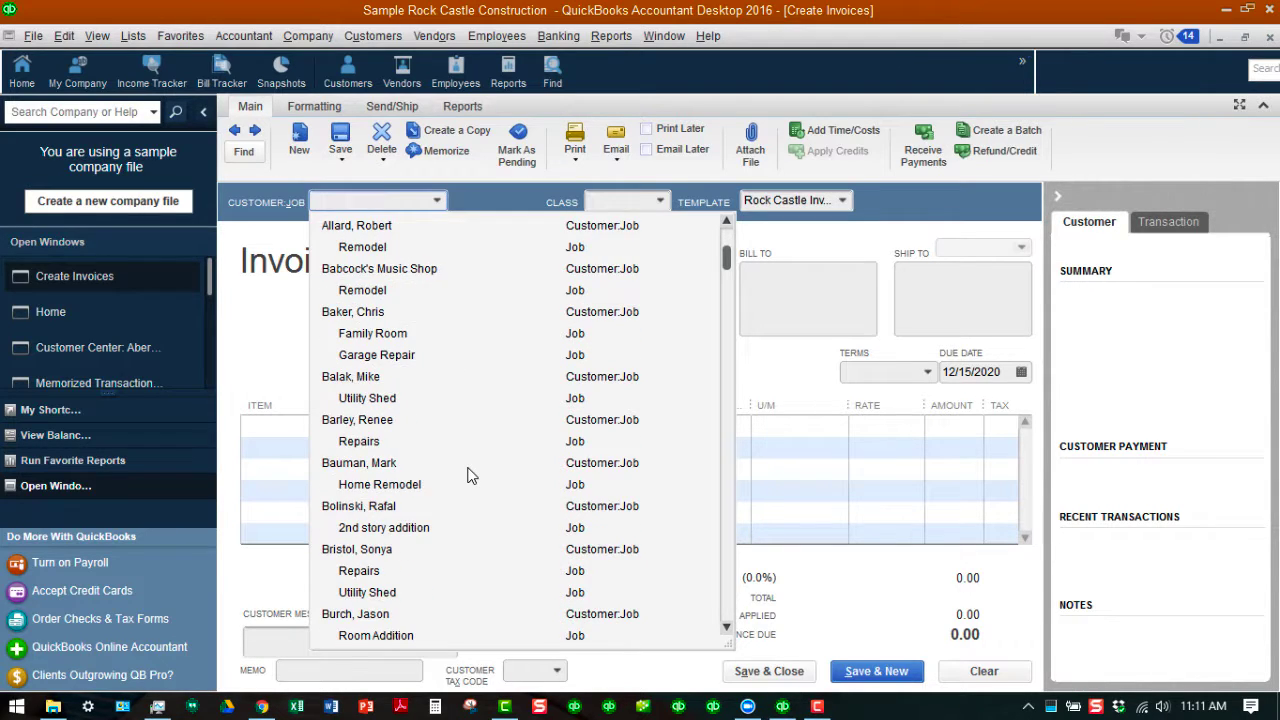
pyautogui.scroll(-5, 470, 476)
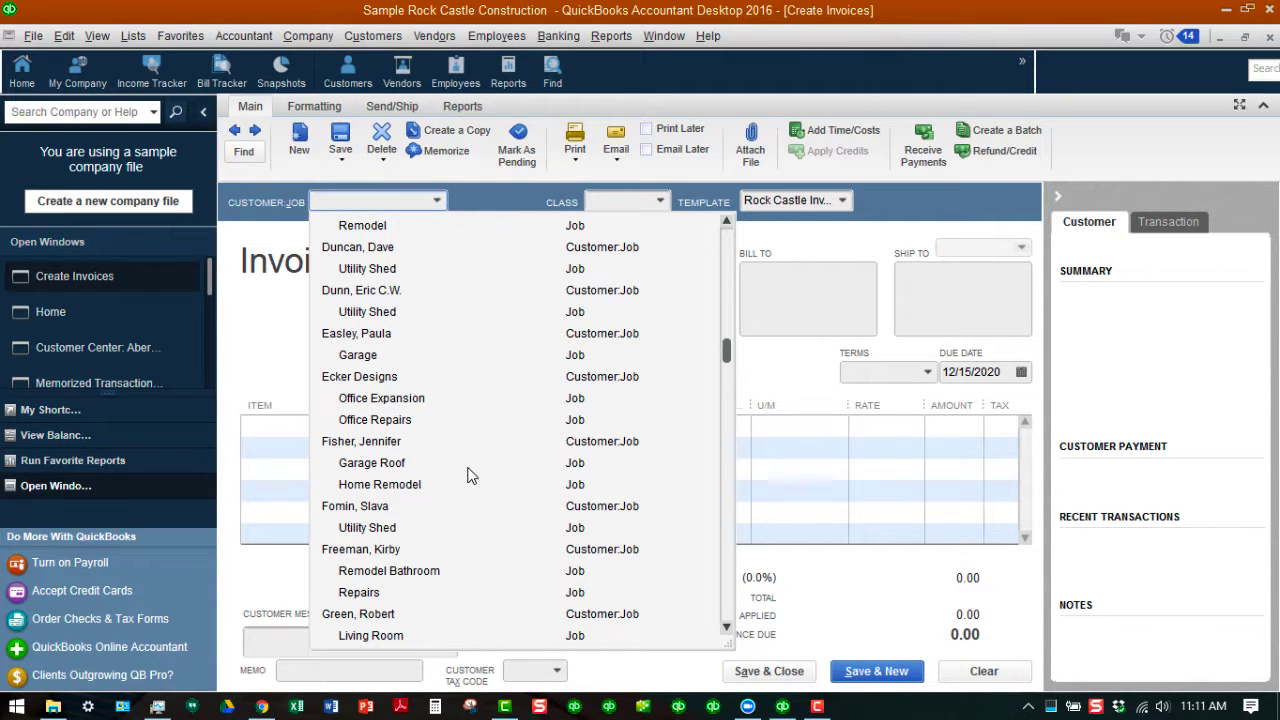
pyautogui.scroll(-2, 470, 476)
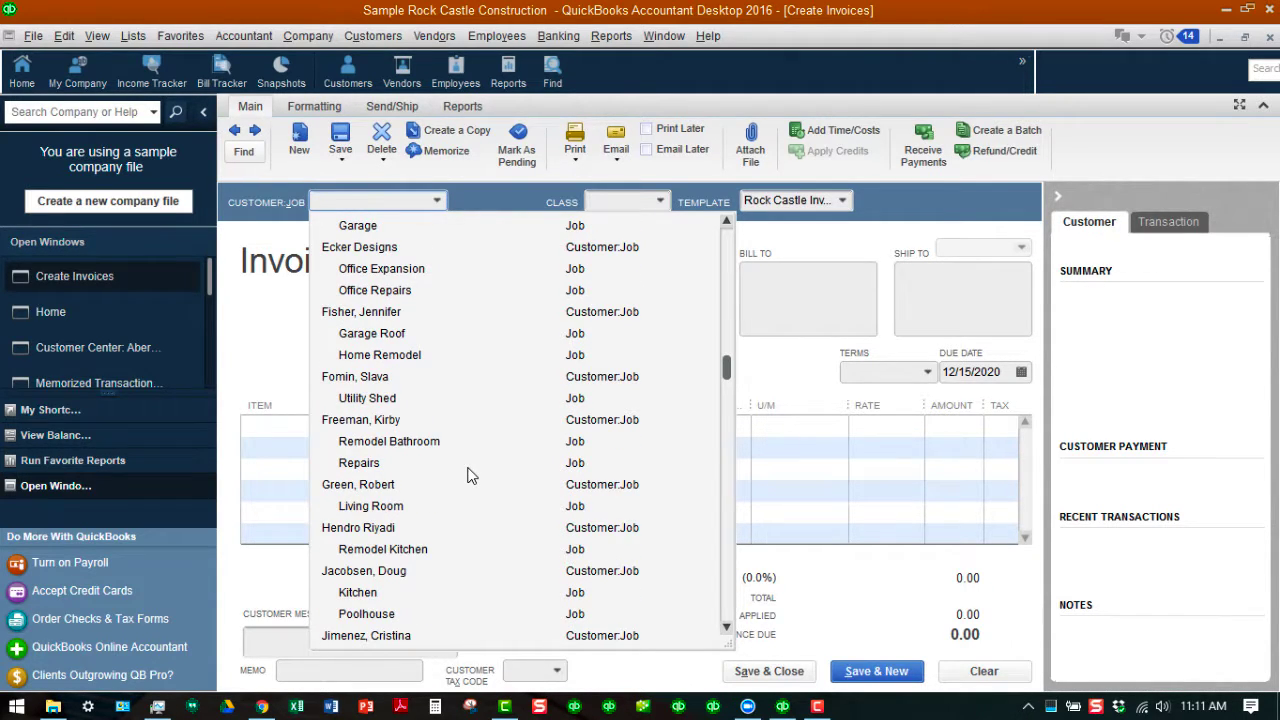
pyautogui.click(397, 508)
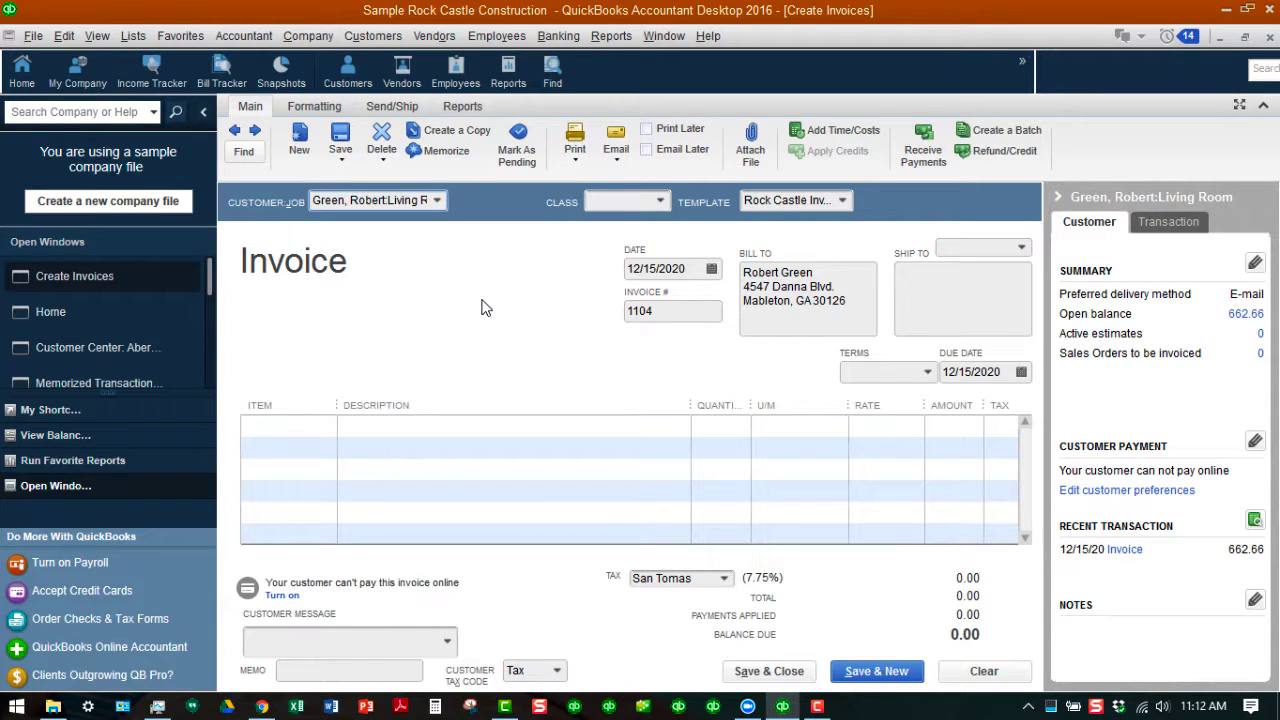
# Add the Blueprints service item to the invoice's first line at a rate of 150.00
pyautogui.click(330, 426)
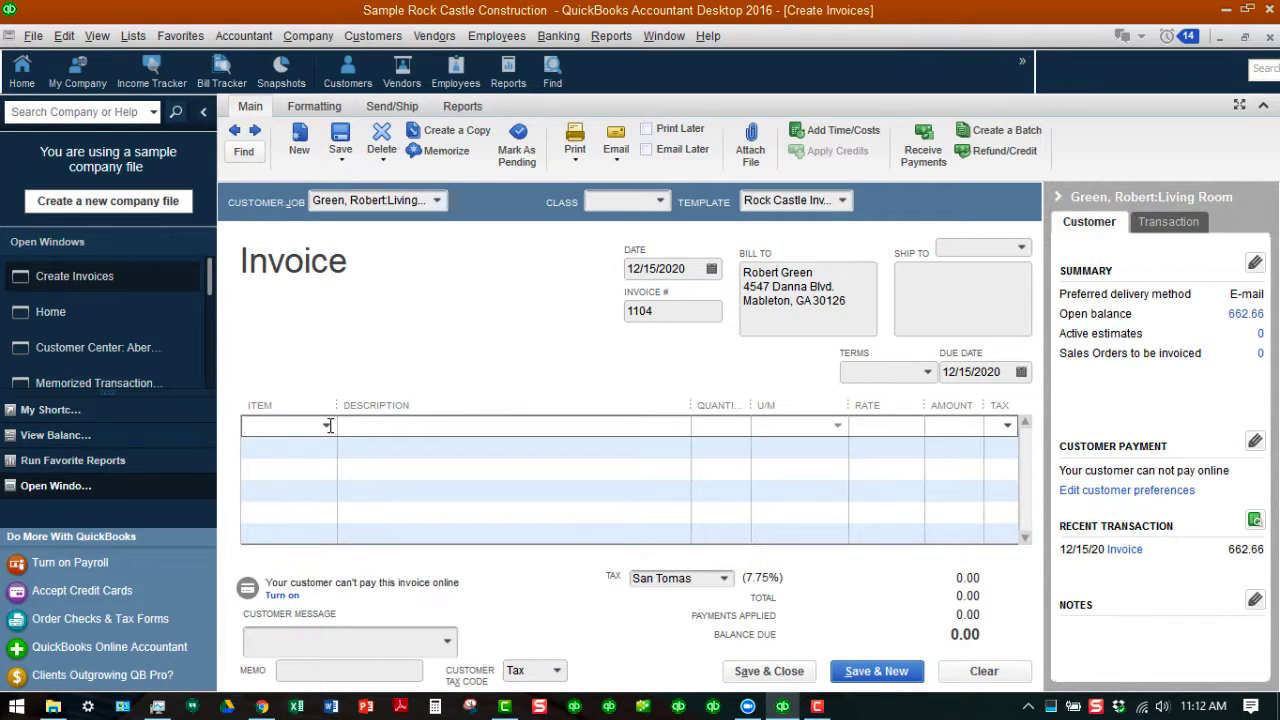
pyautogui.click(327, 426)
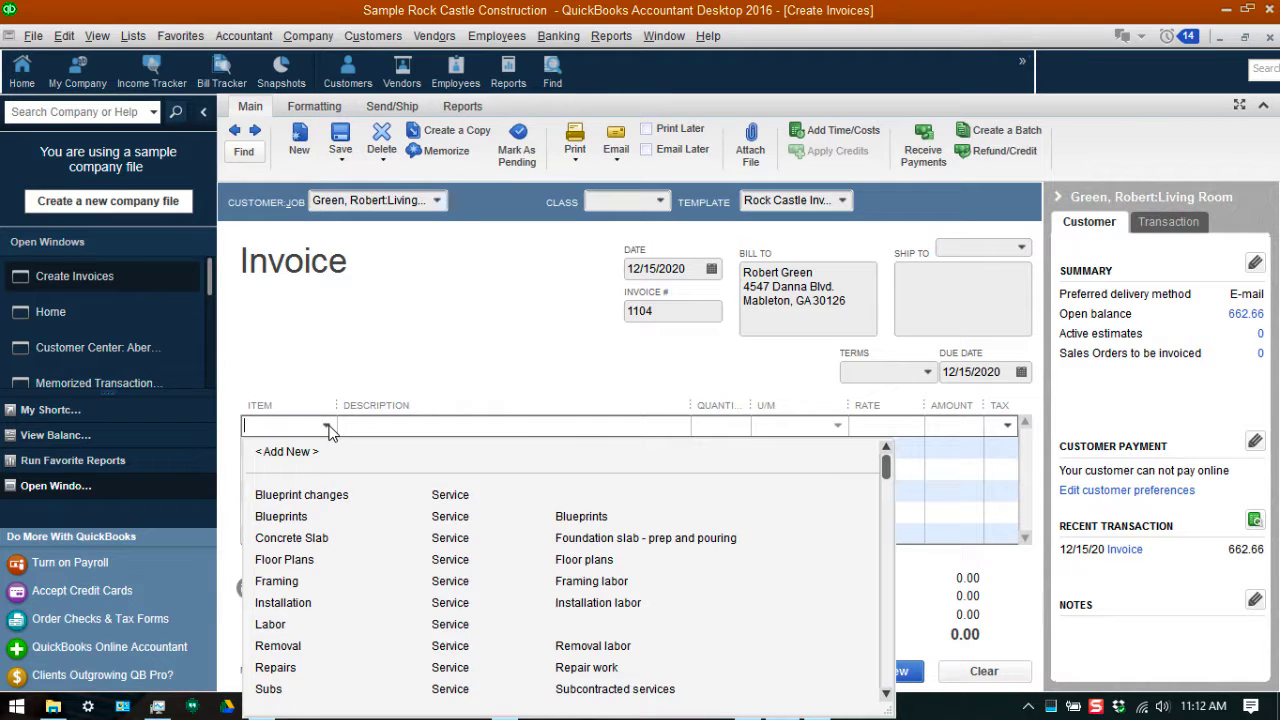
pyautogui.click(362, 517)
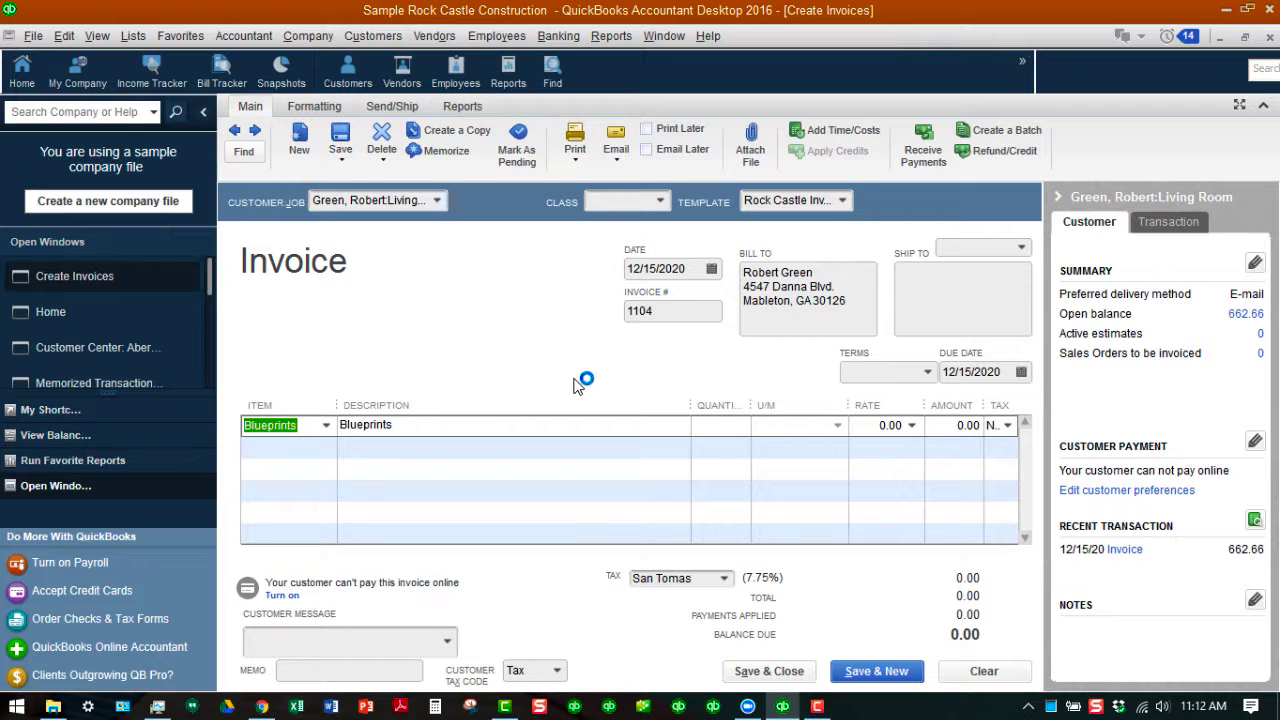
pyautogui.click(878, 428)
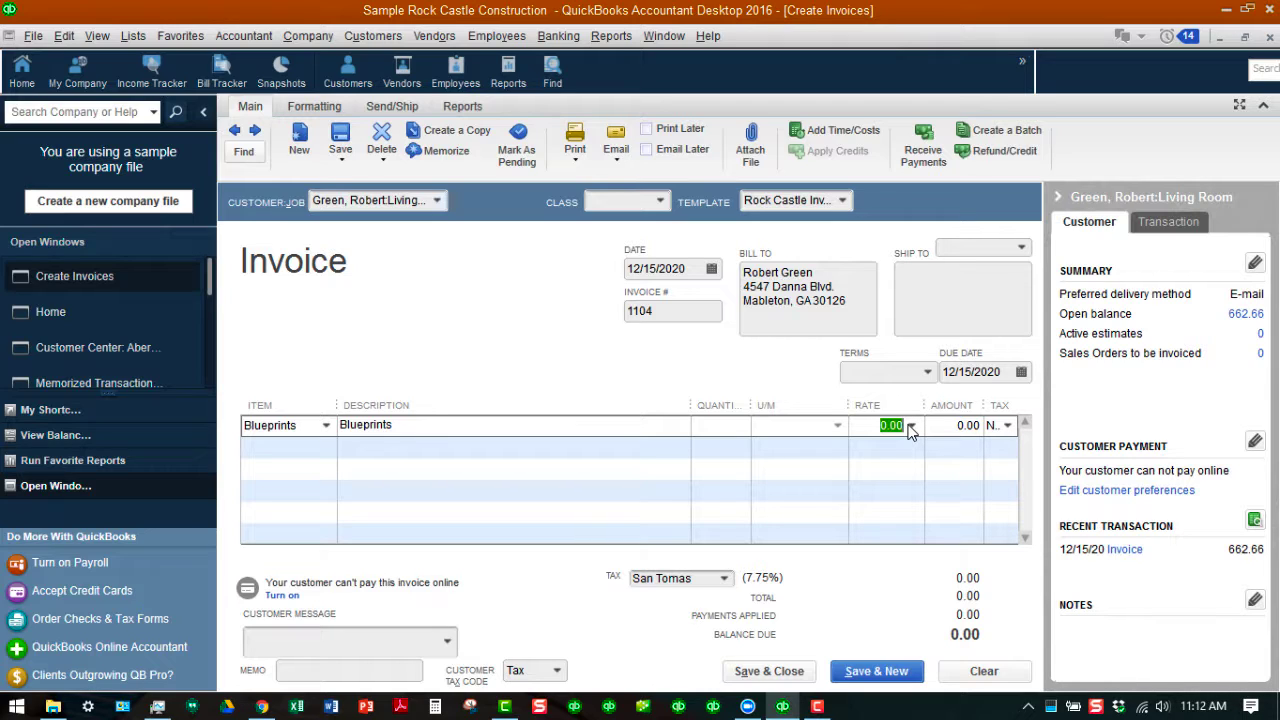
pyautogui.write('150.00')
pyautogui.press('Tab')
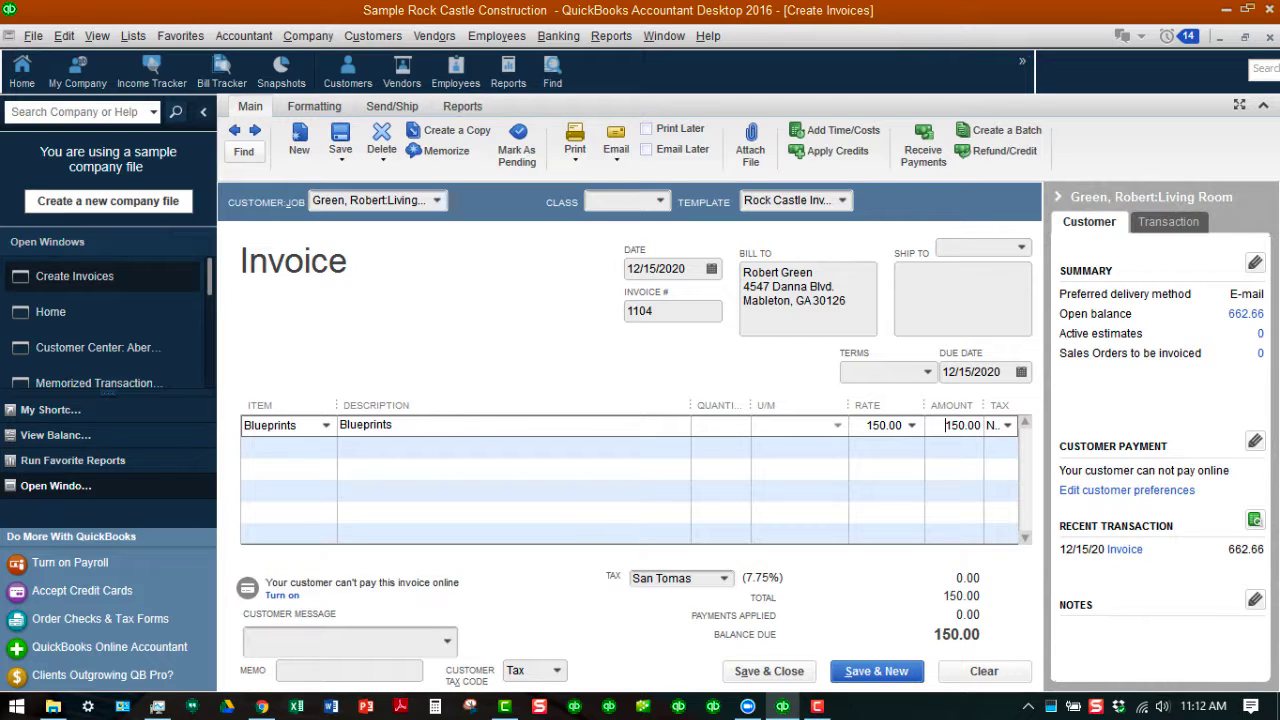
# Assign the New Construction class to the invoice, keep the Living Room job selected, and save and close it
pyautogui.click(660, 201)
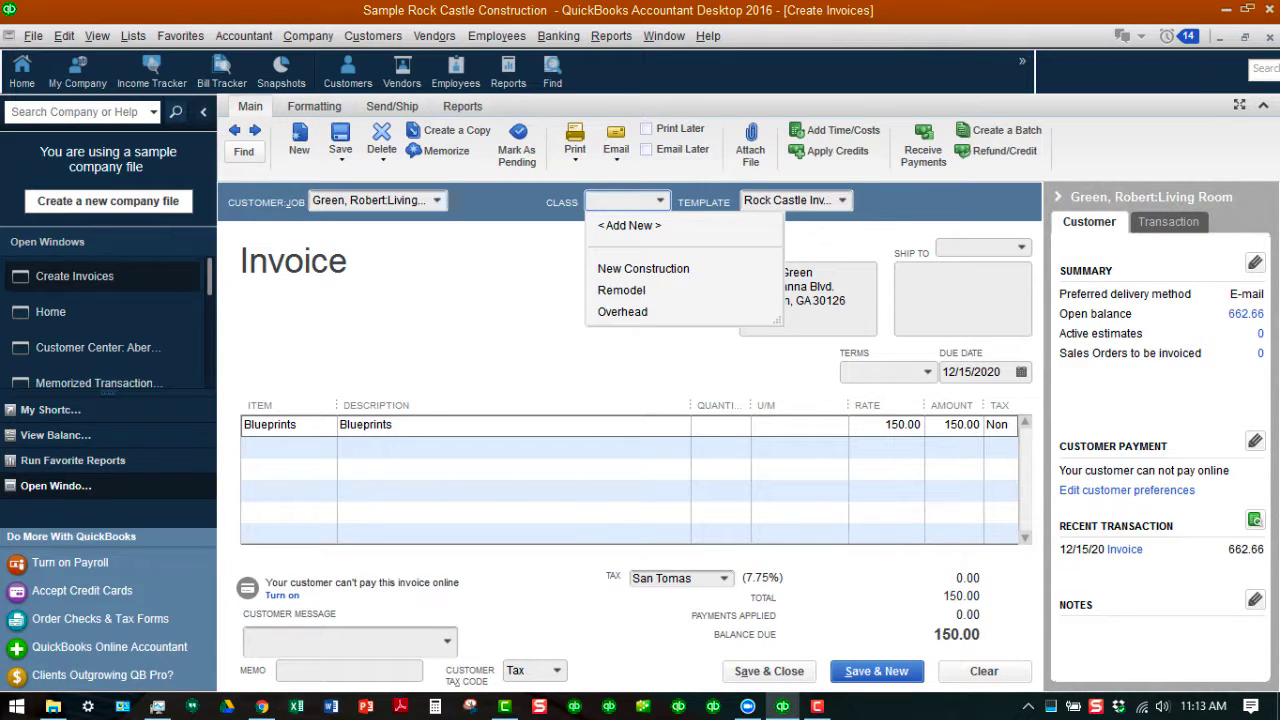
pyautogui.click(643, 269)
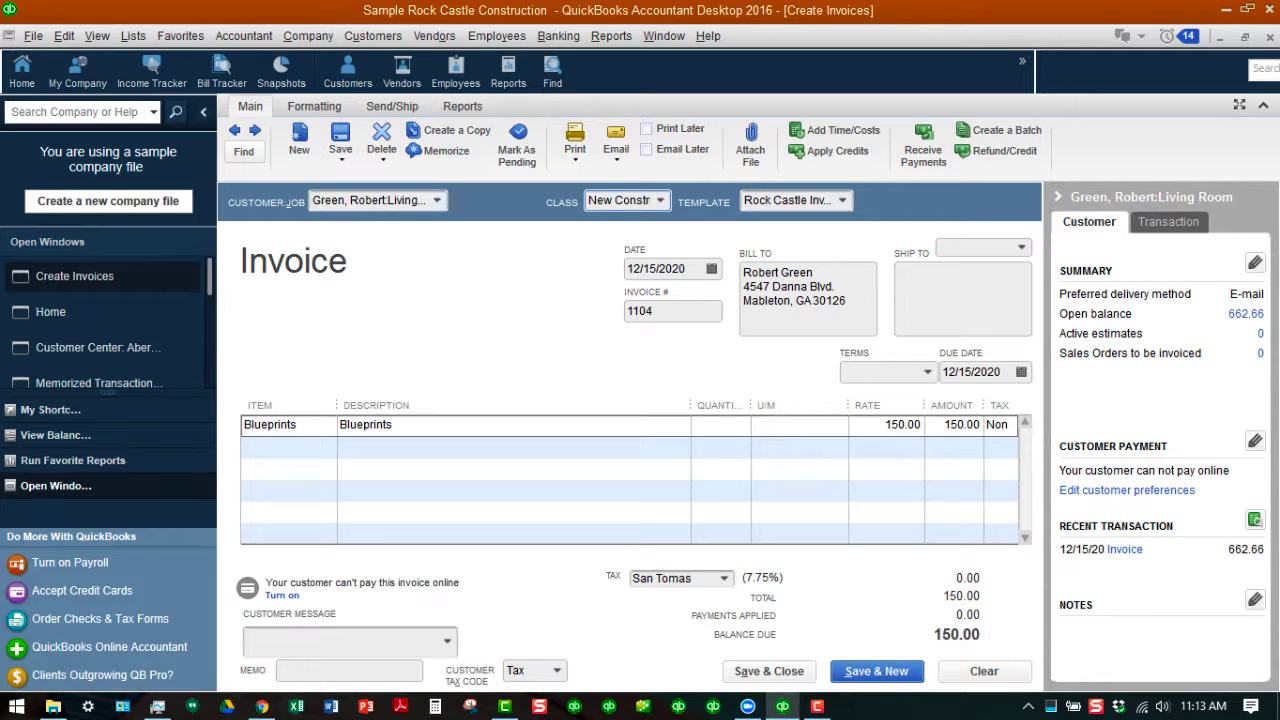
pyautogui.click(437, 201)
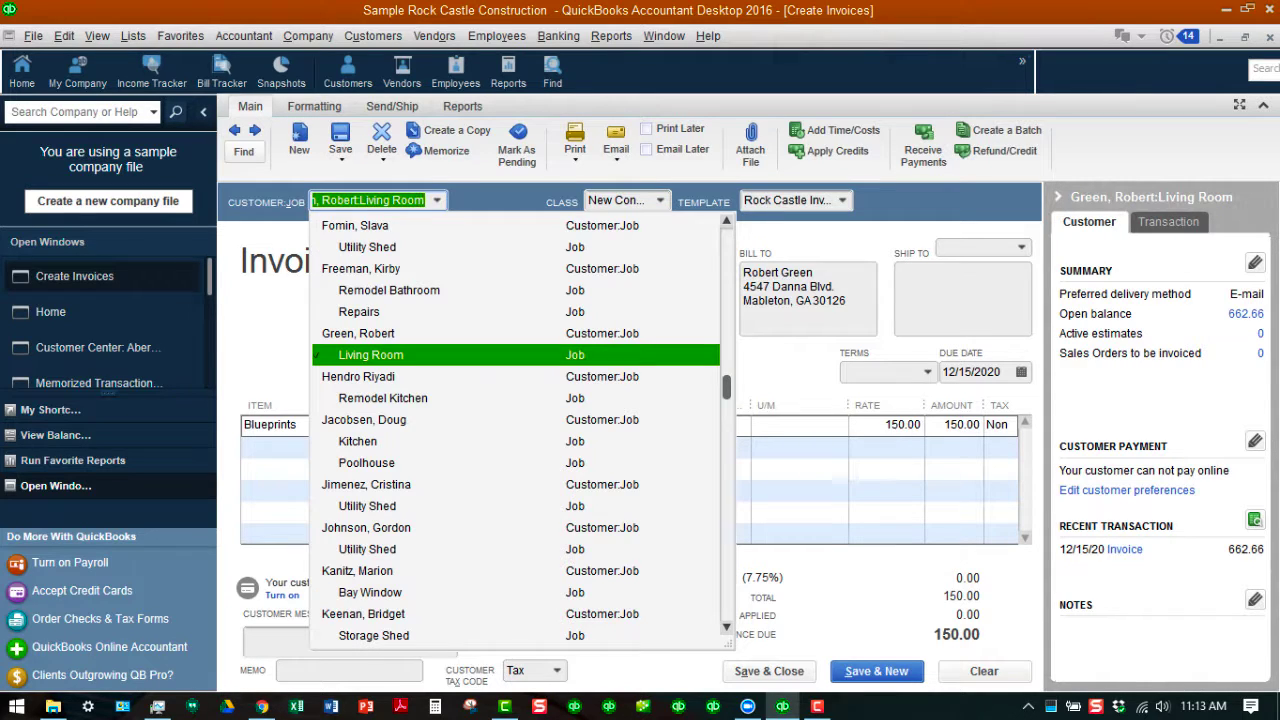
pyautogui.click(371, 355)
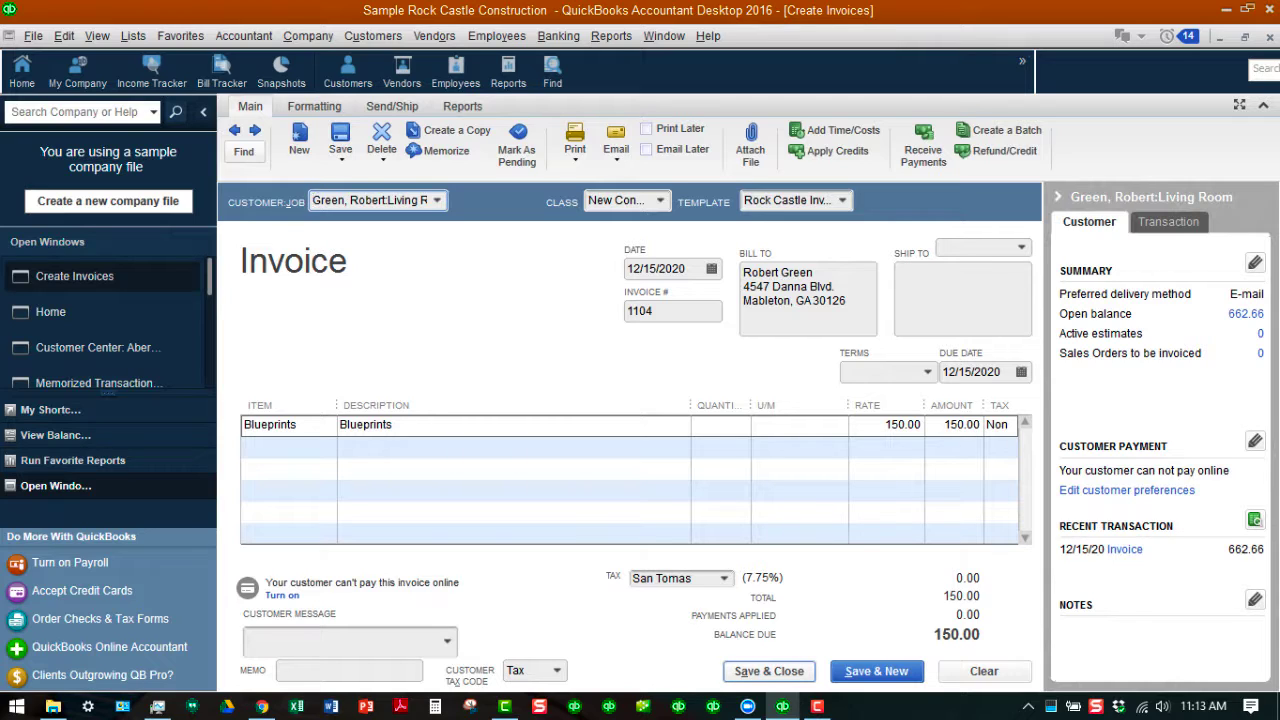
pyautogui.click(768, 671)
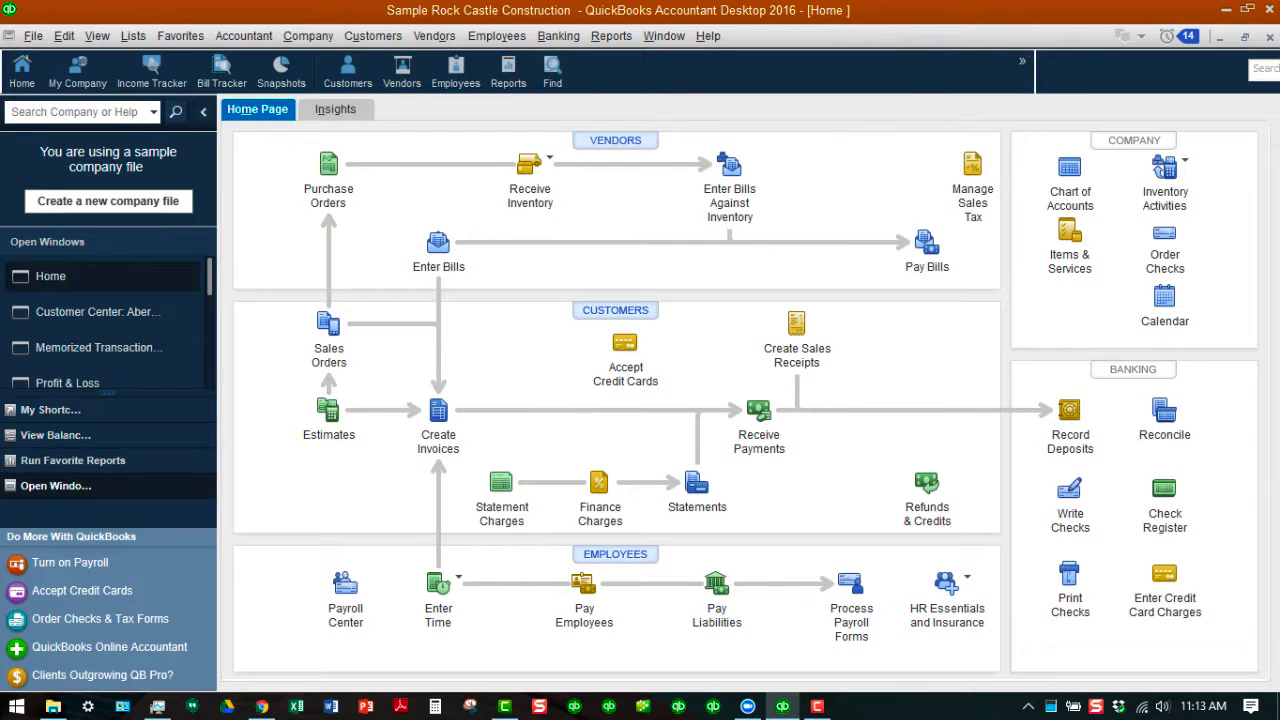
# Search the Customer Center for "g" and review the Living Room customer's newly saved 150.00 invoice
pyautogui.click(98, 311)
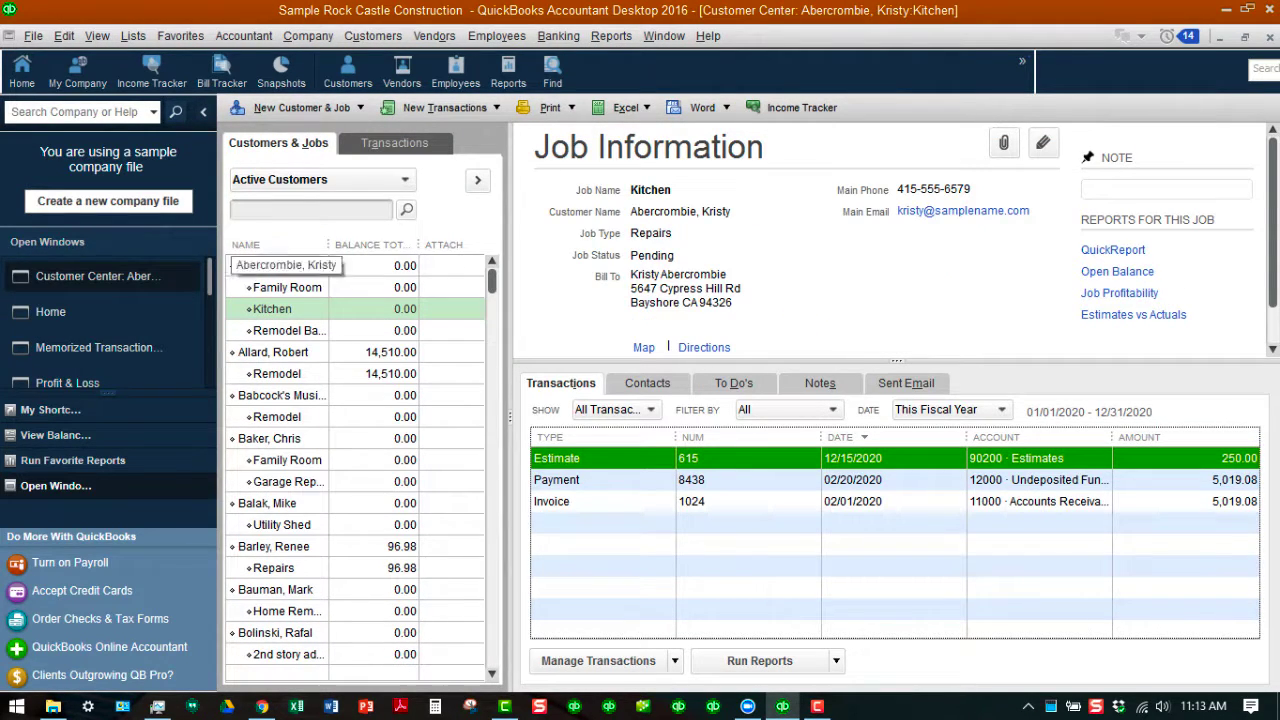
pyautogui.click(311, 210)
pyautogui.write('g')
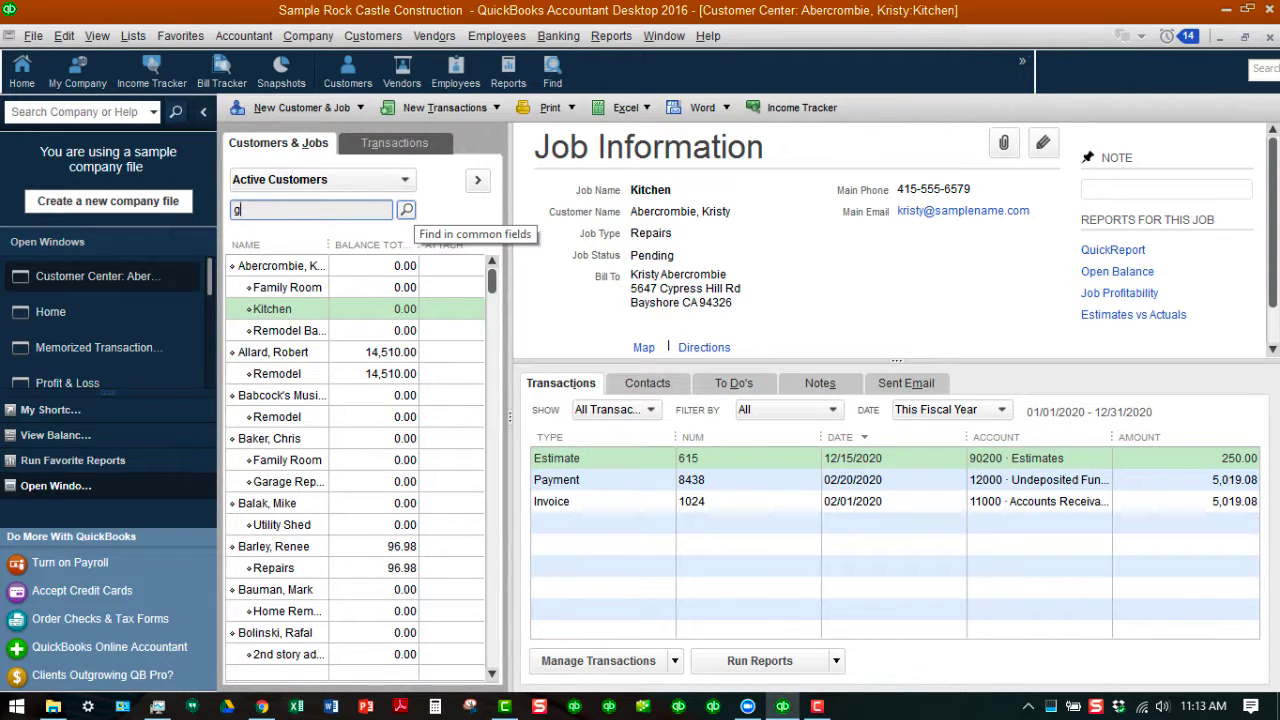
pyautogui.click(406, 209)
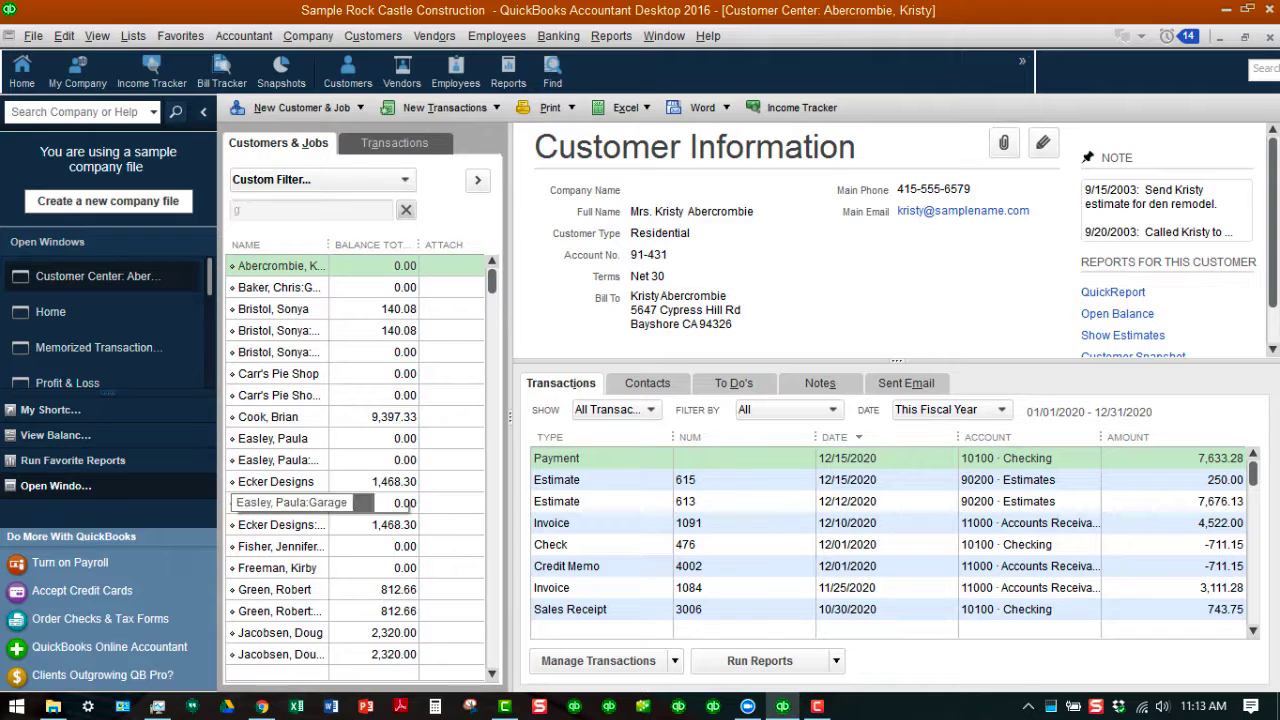
pyautogui.click(290, 589)
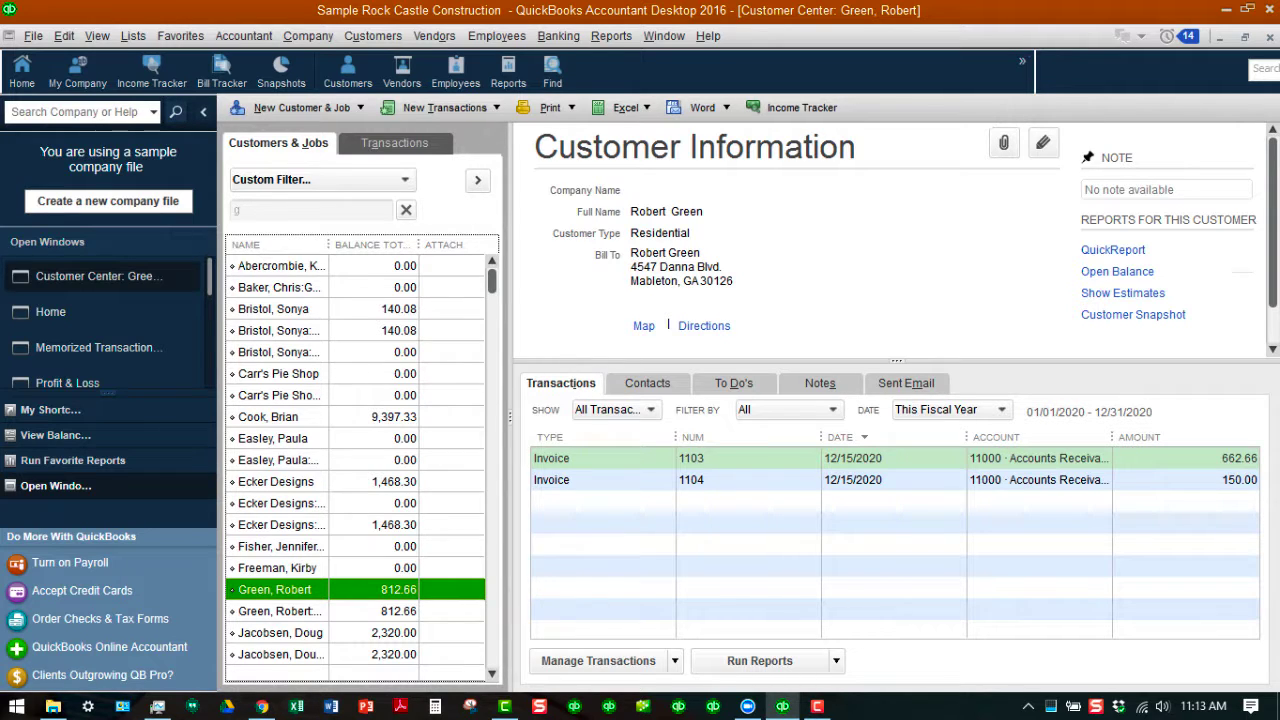
pyautogui.doubleClick(748, 480)
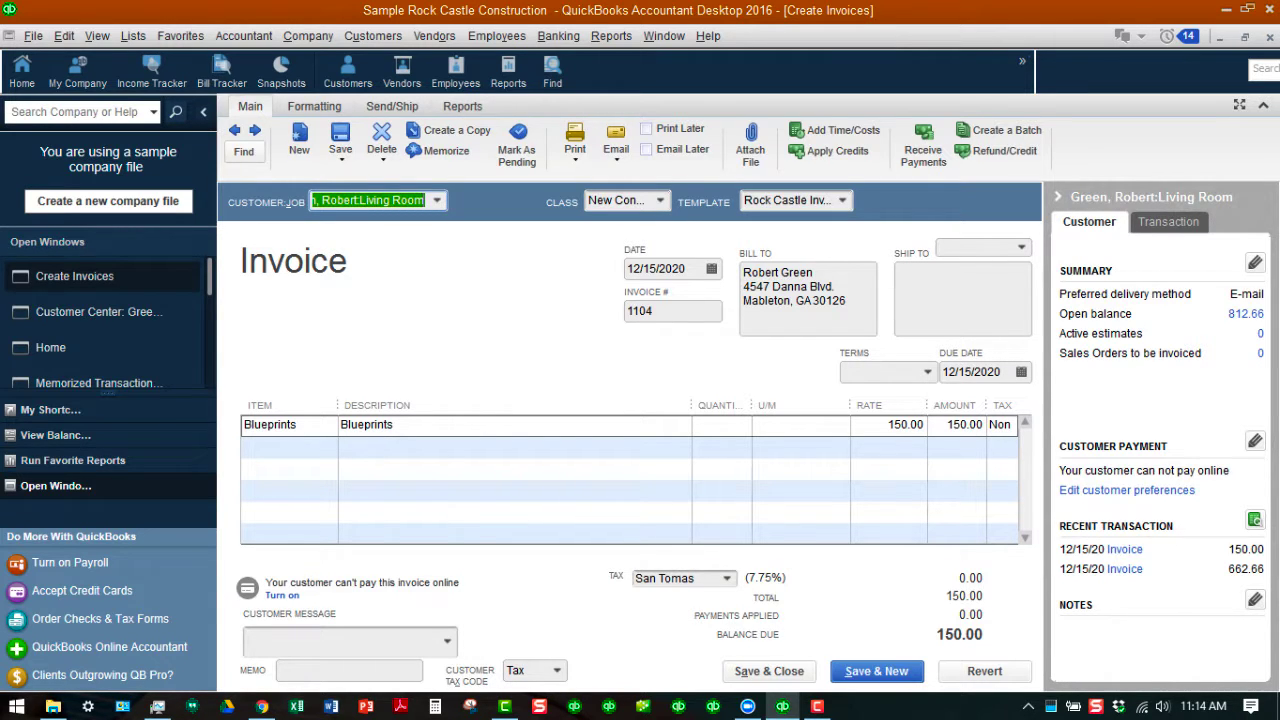
pyautogui.press('Escape')
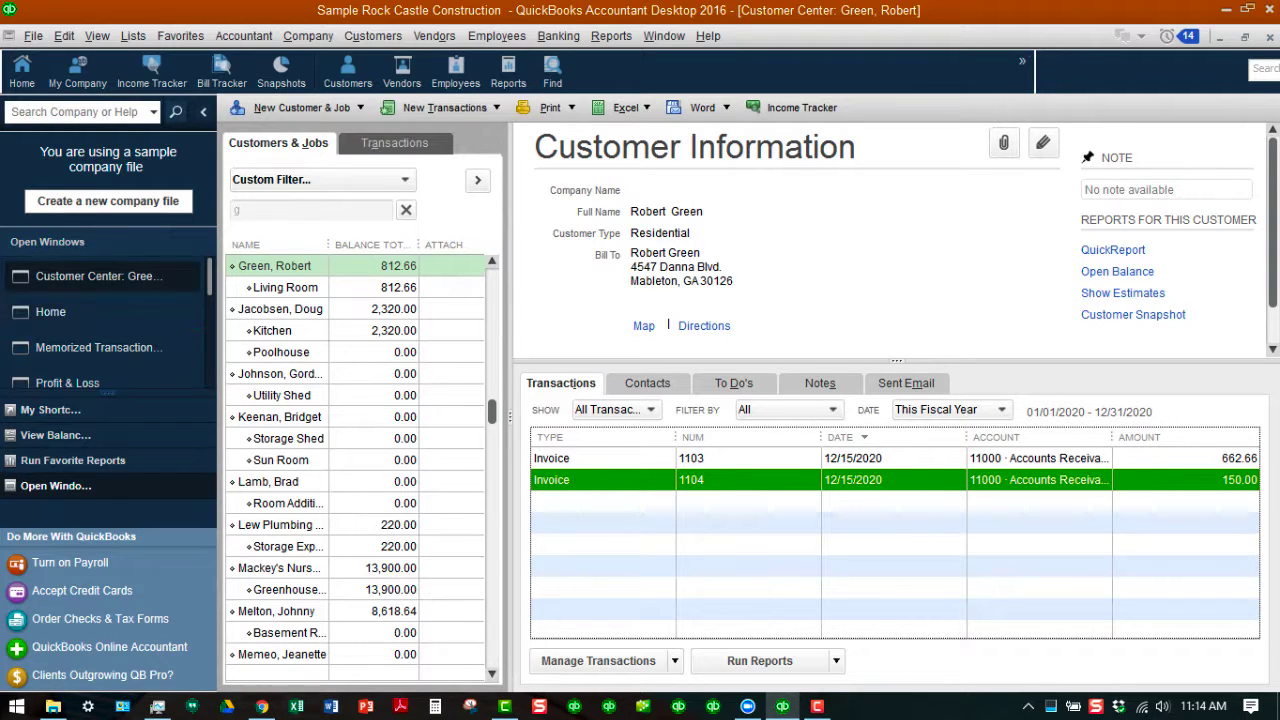
# Reset the customer list filter to Active Customers and return to the beginning of the list
pyautogui.scroll(5, 355, 460)
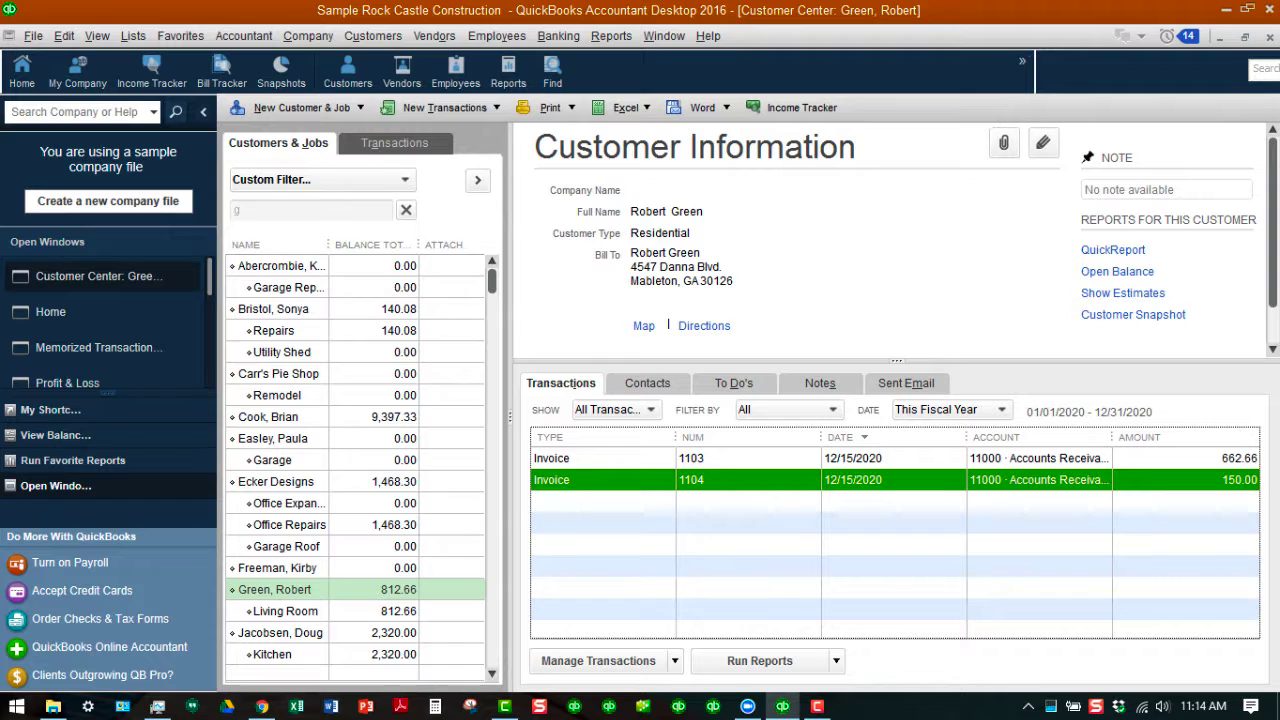
pyautogui.click(318, 179)
pyautogui.click(288, 229)
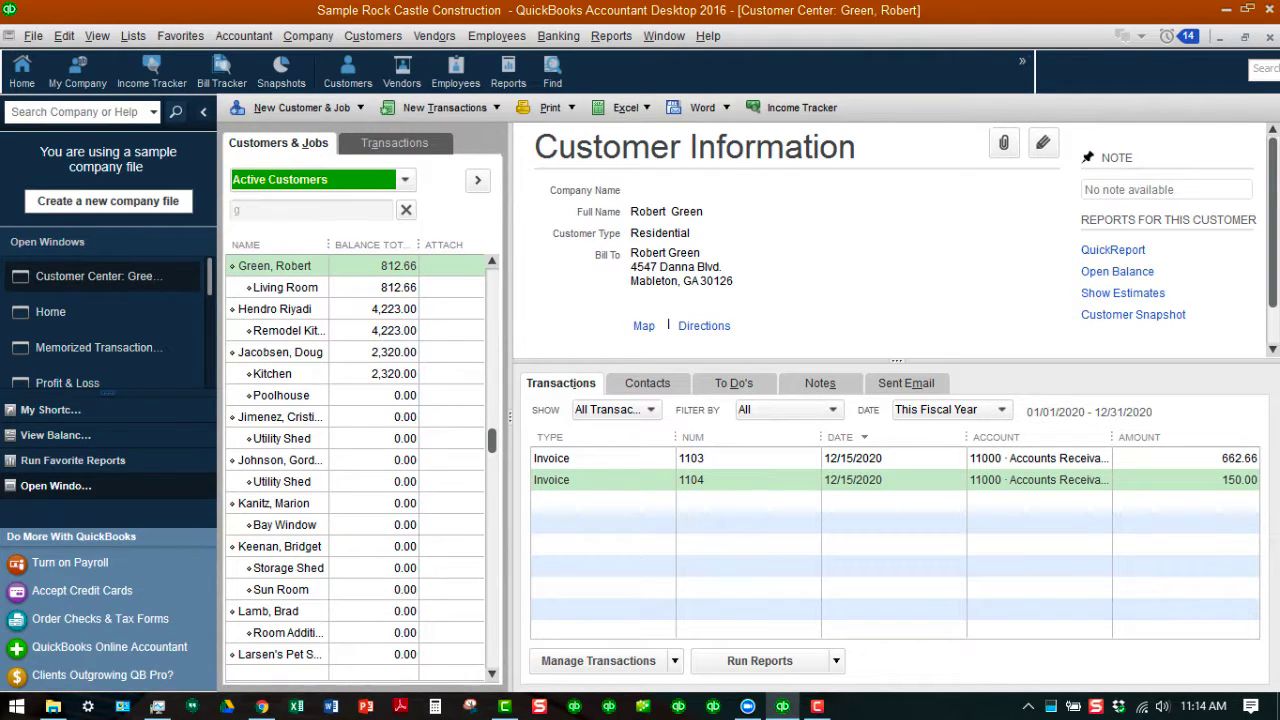
pyautogui.moveTo(492, 440); pyautogui.dragTo(492, 278)
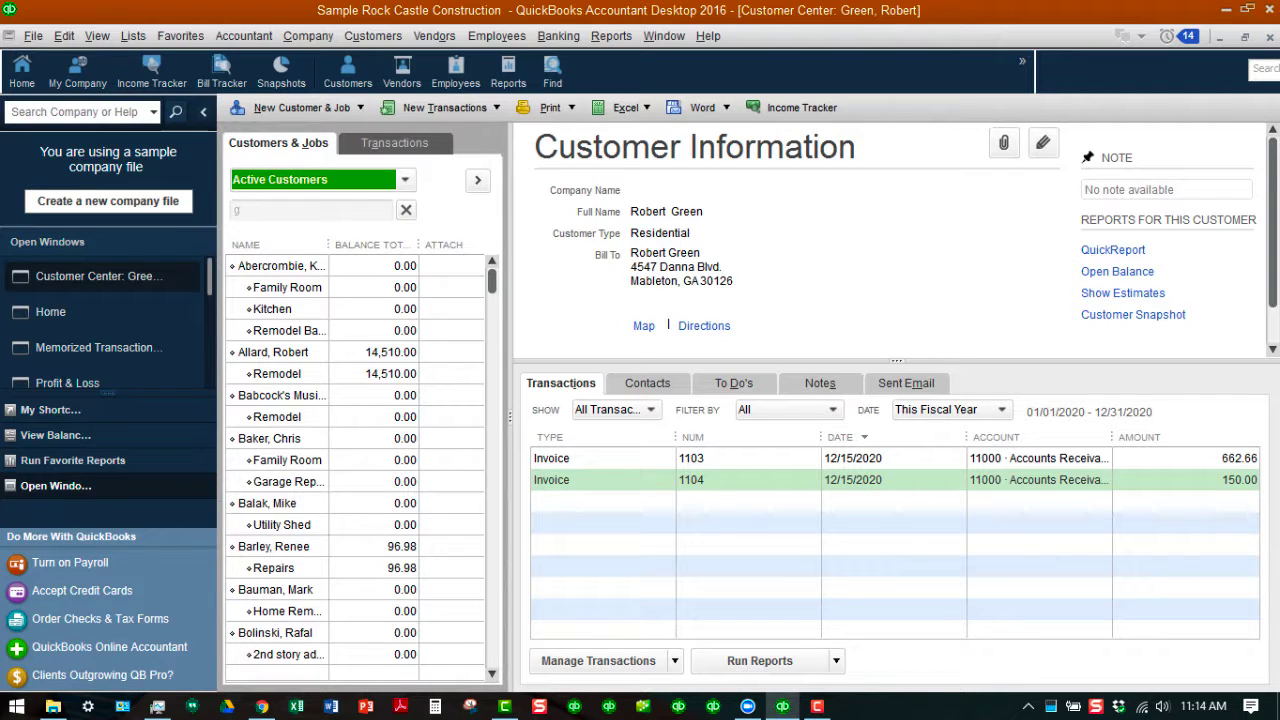
# Open the first customer's Kitchen job estimate dated 12/15/2020 and assign it the Remodel class
pyautogui.click(273, 309)
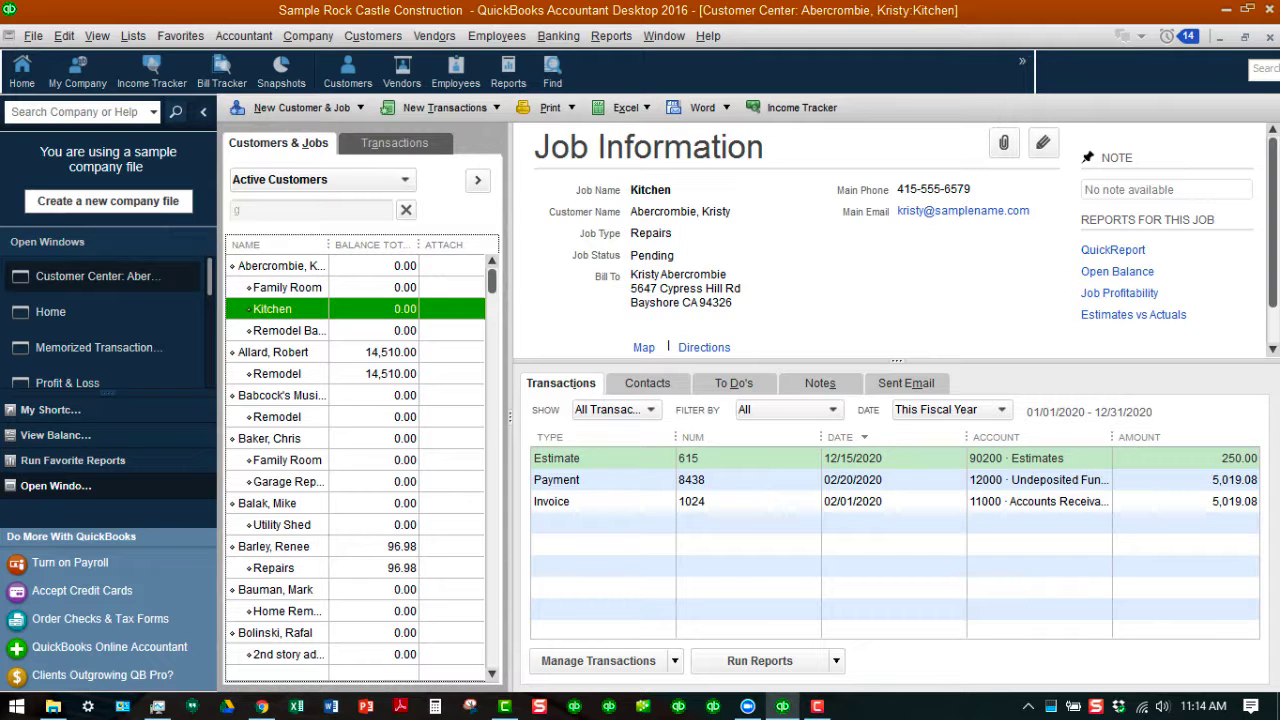
pyautogui.doubleClick(590, 459)
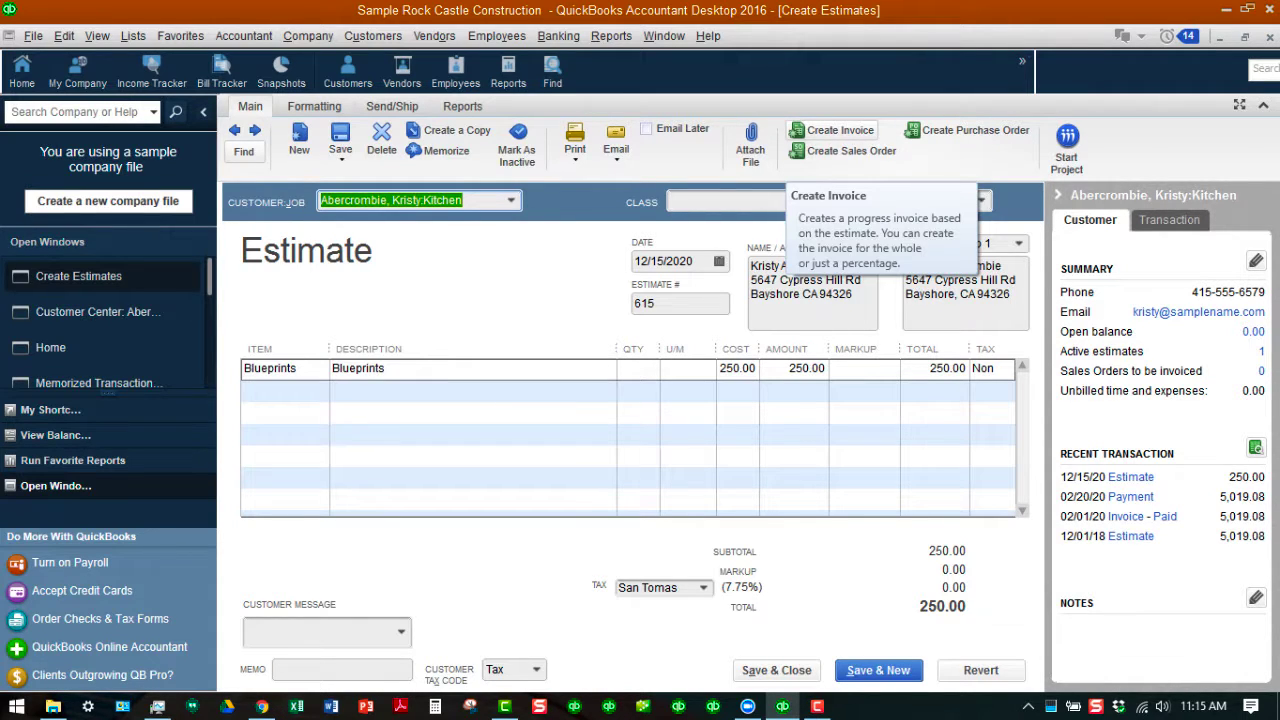
pyautogui.click(835, 130)
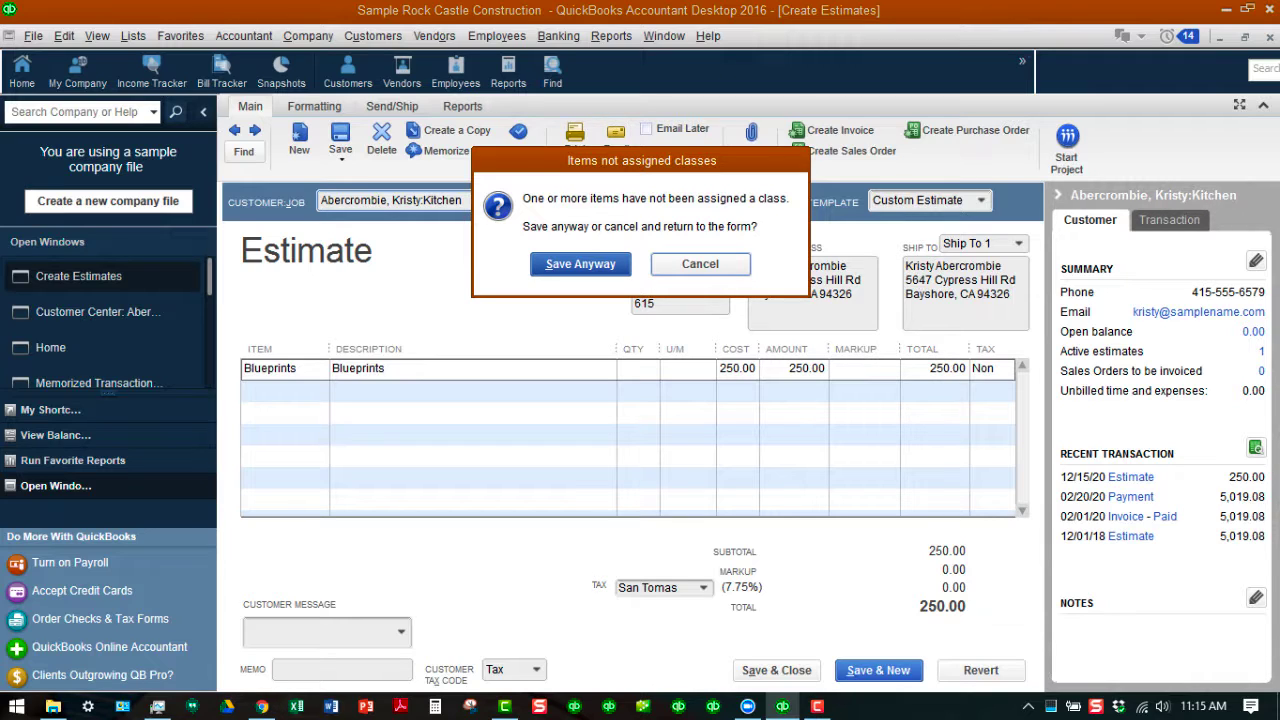
pyautogui.click(700, 264)
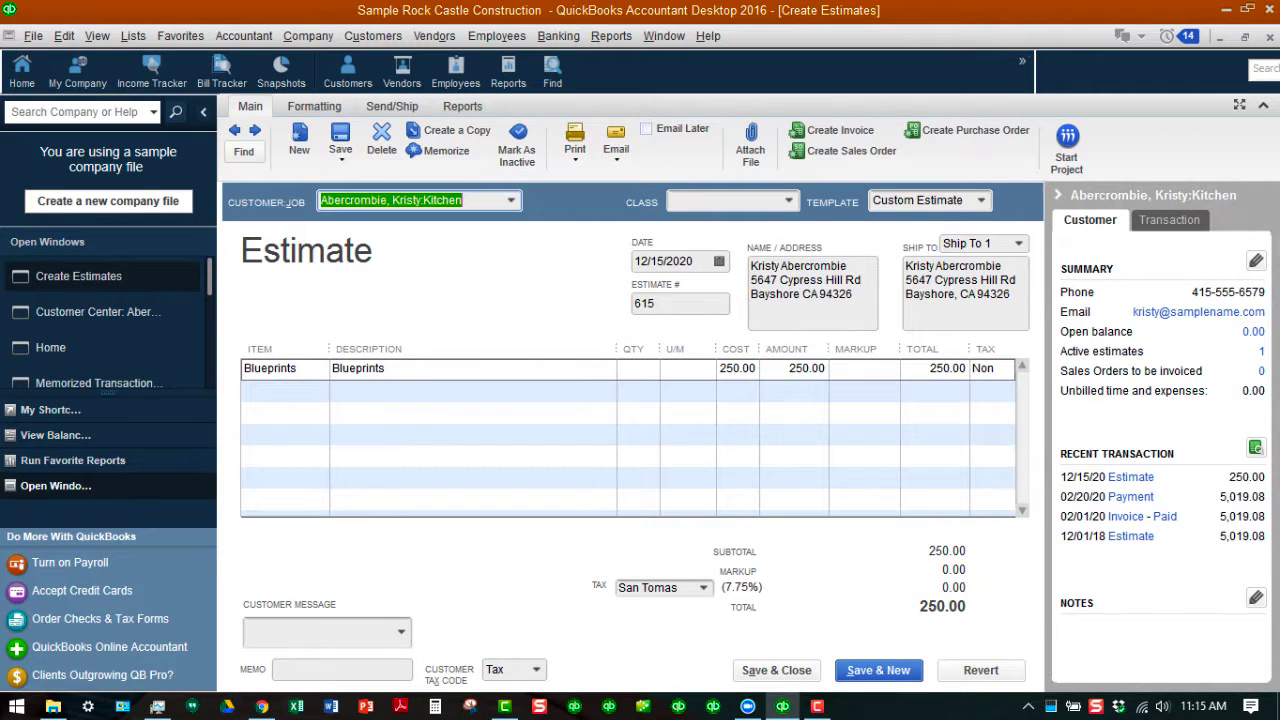
pyautogui.click(789, 201)
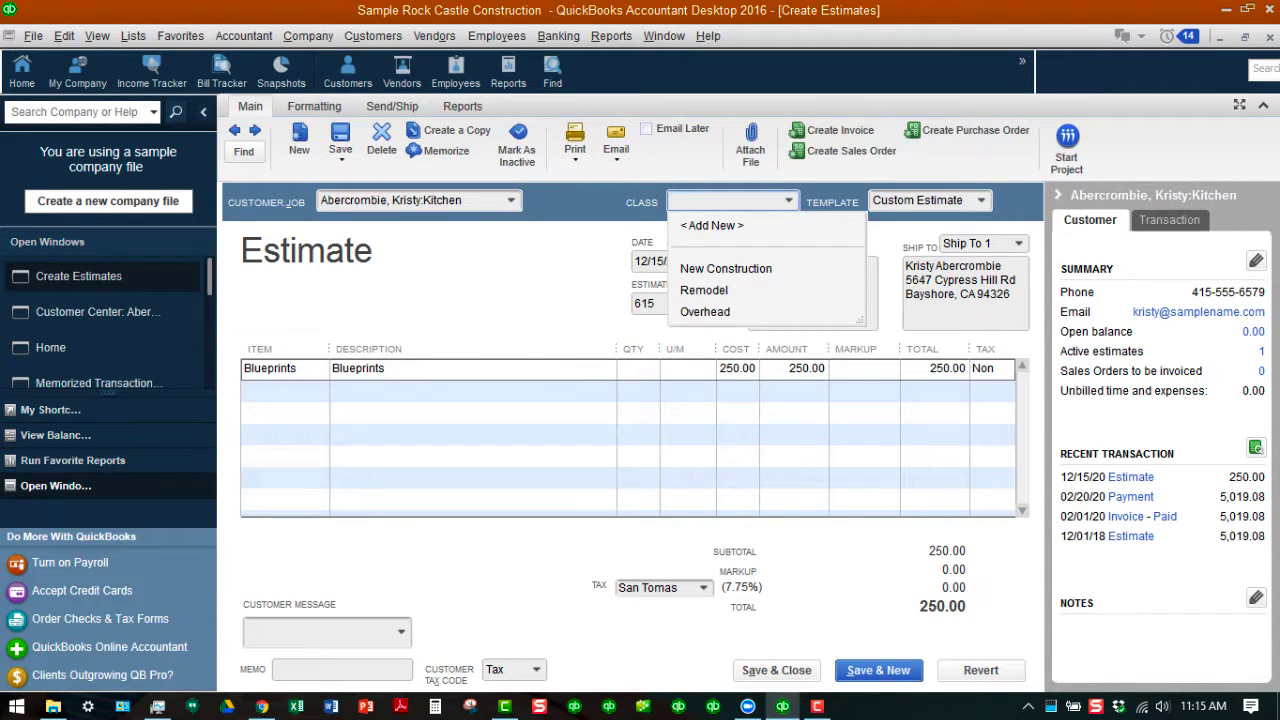
pyautogui.click(704, 290)
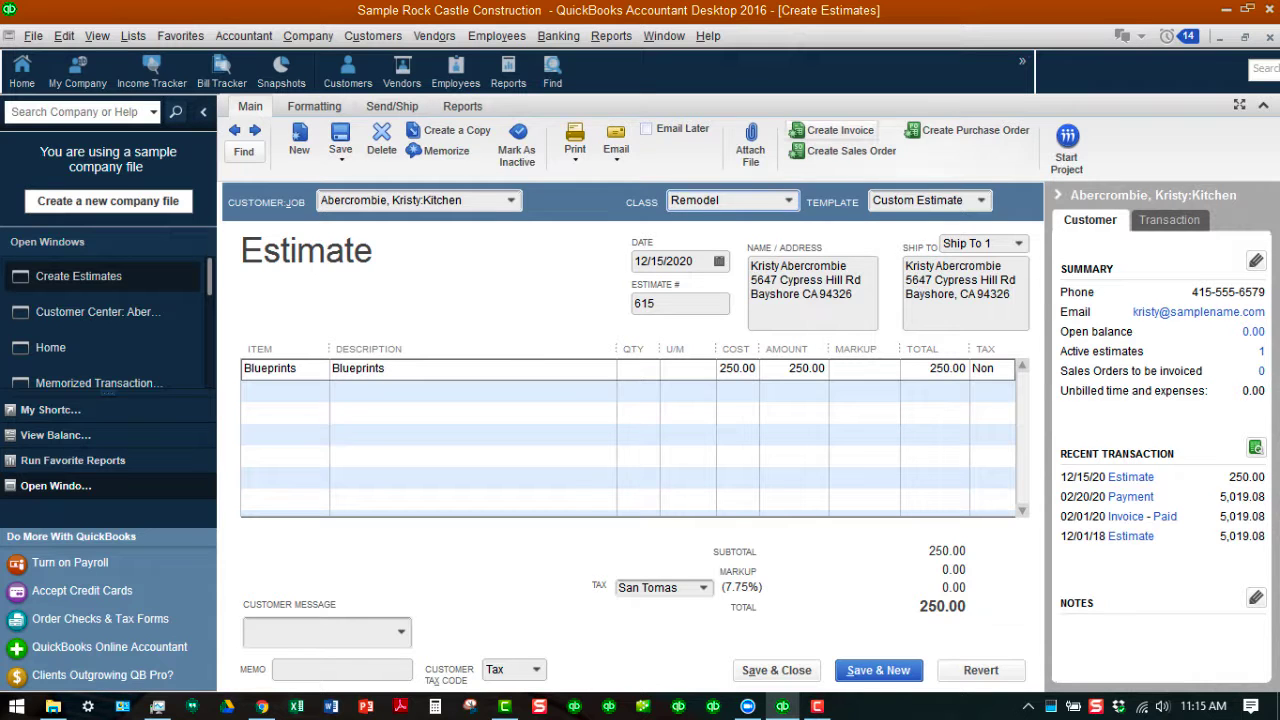
# Create an invoice for the entire estimate (100%), recording the estimate's changes, and save and close the invoice
pyautogui.click(838, 131)
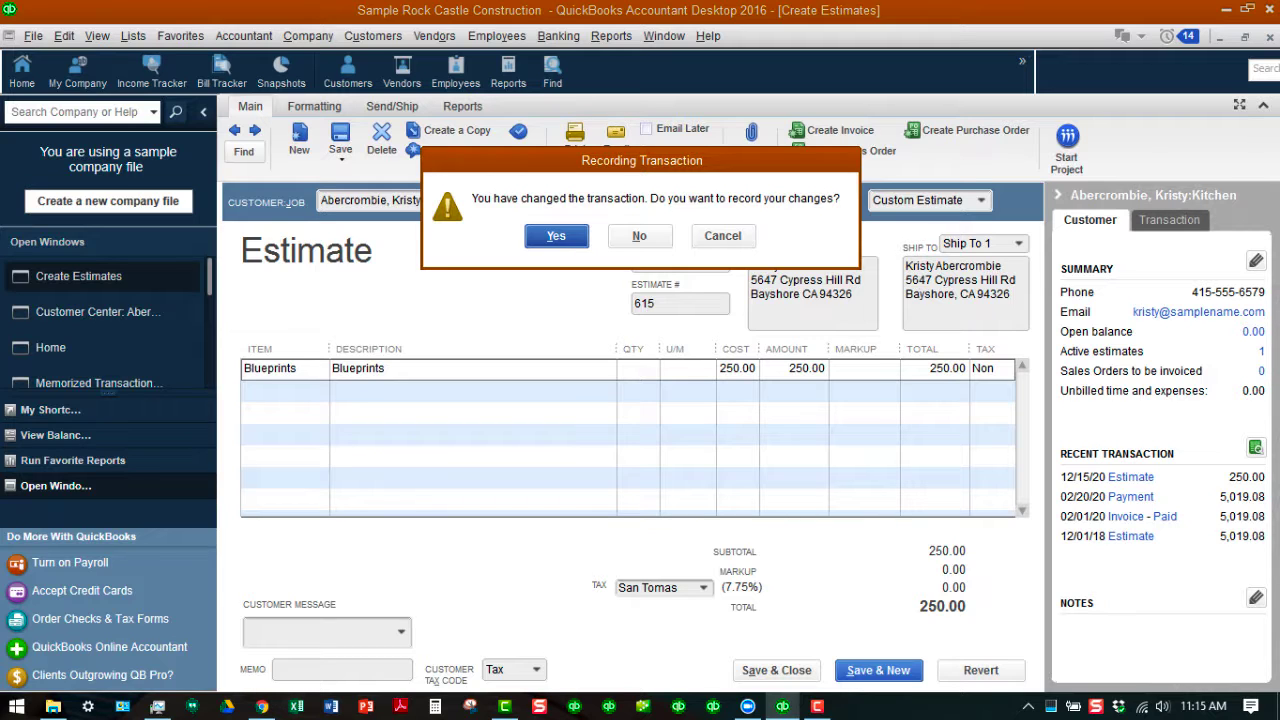
pyautogui.press('Return')
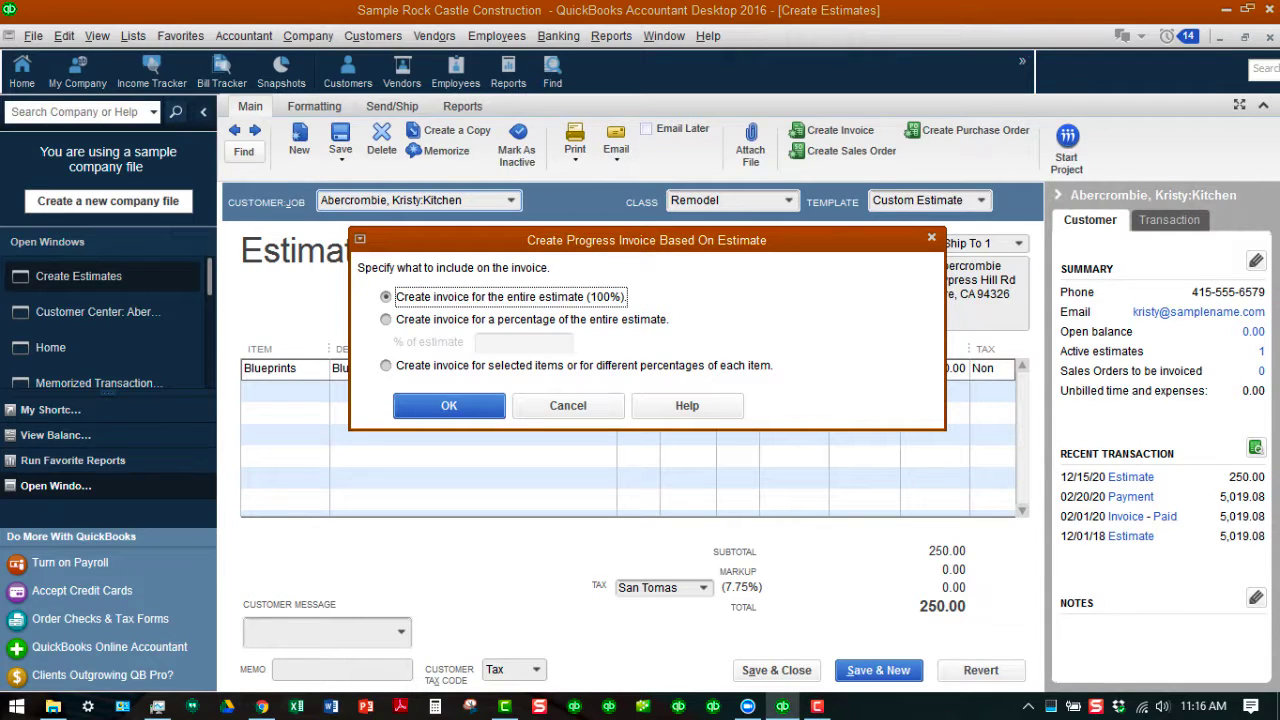
pyautogui.press('Return')
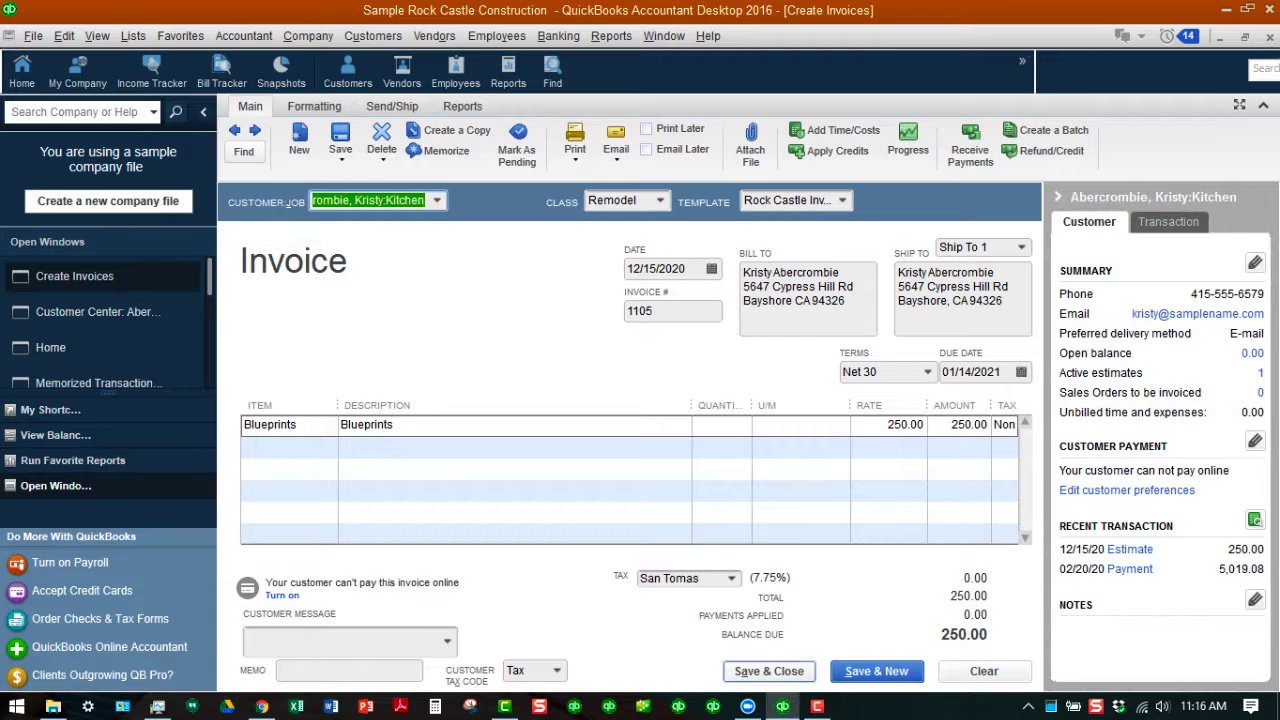
pyautogui.click(769, 671)
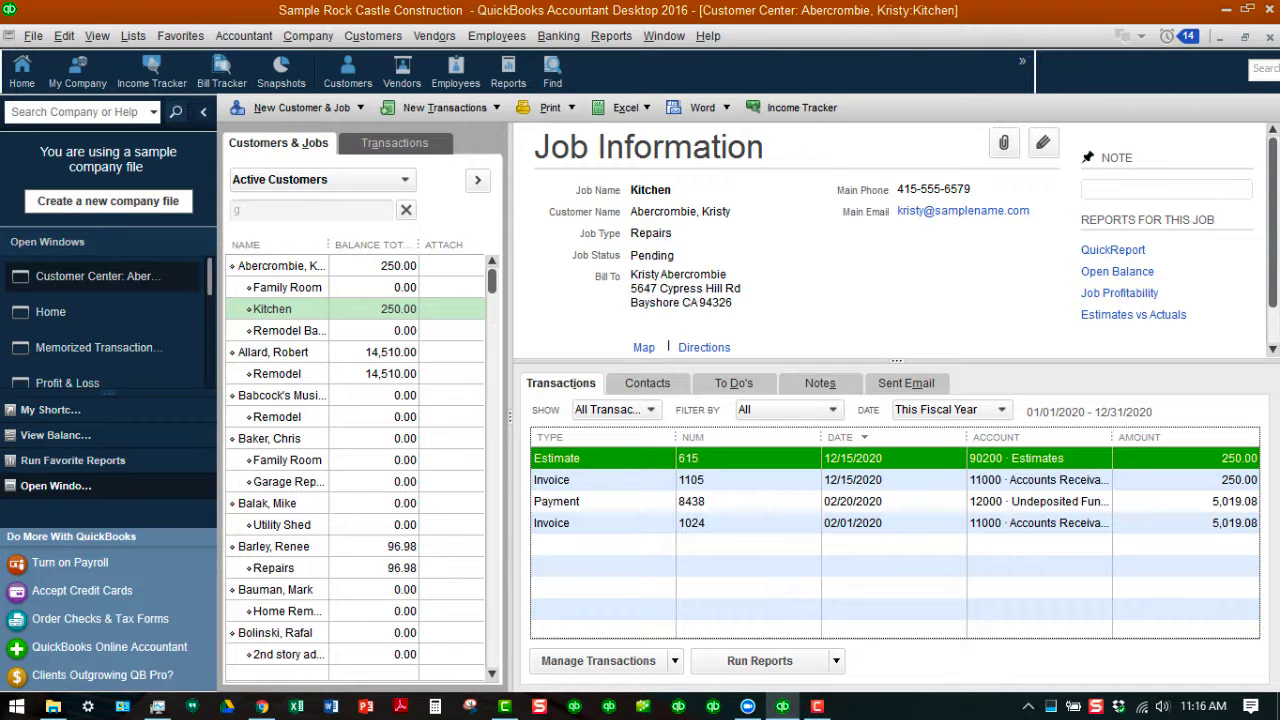
# Open the Kitchen job's 12/15/2020 invoice and memorize it as Blueprint Invoice with the Do Not Remind Me option
pyautogui.doubleClick(692, 480)
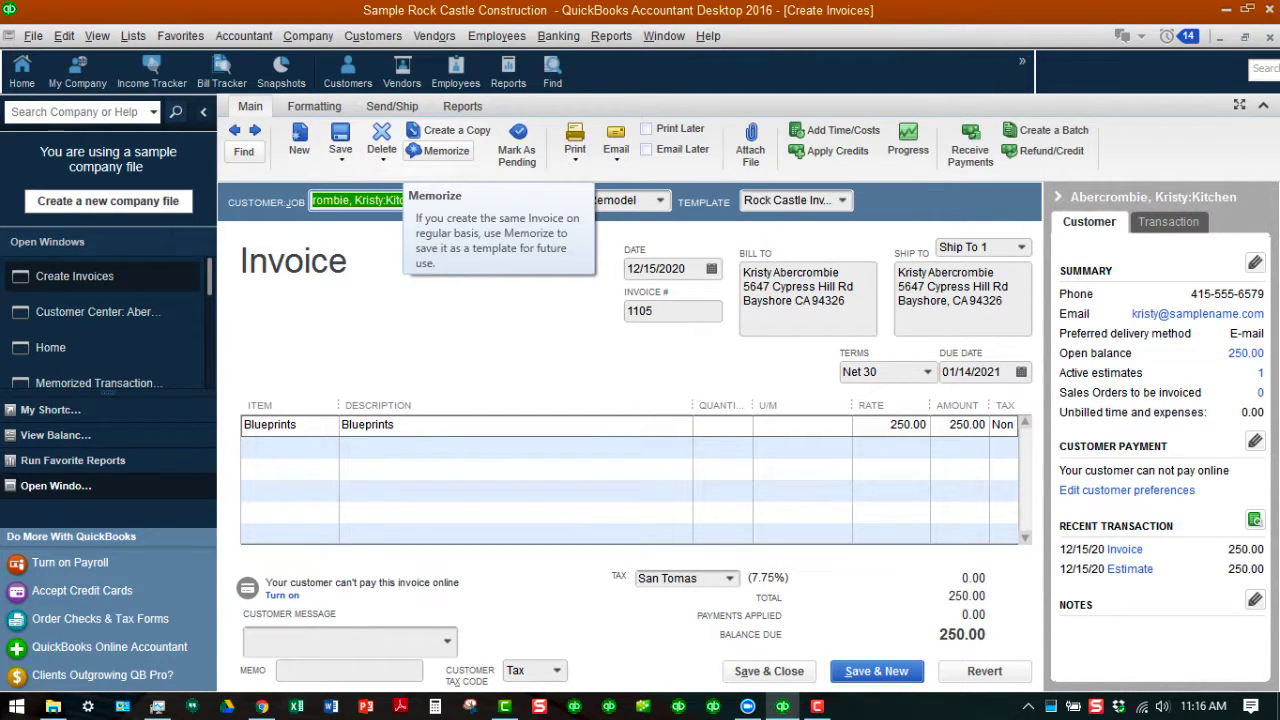
pyautogui.click(440, 150)
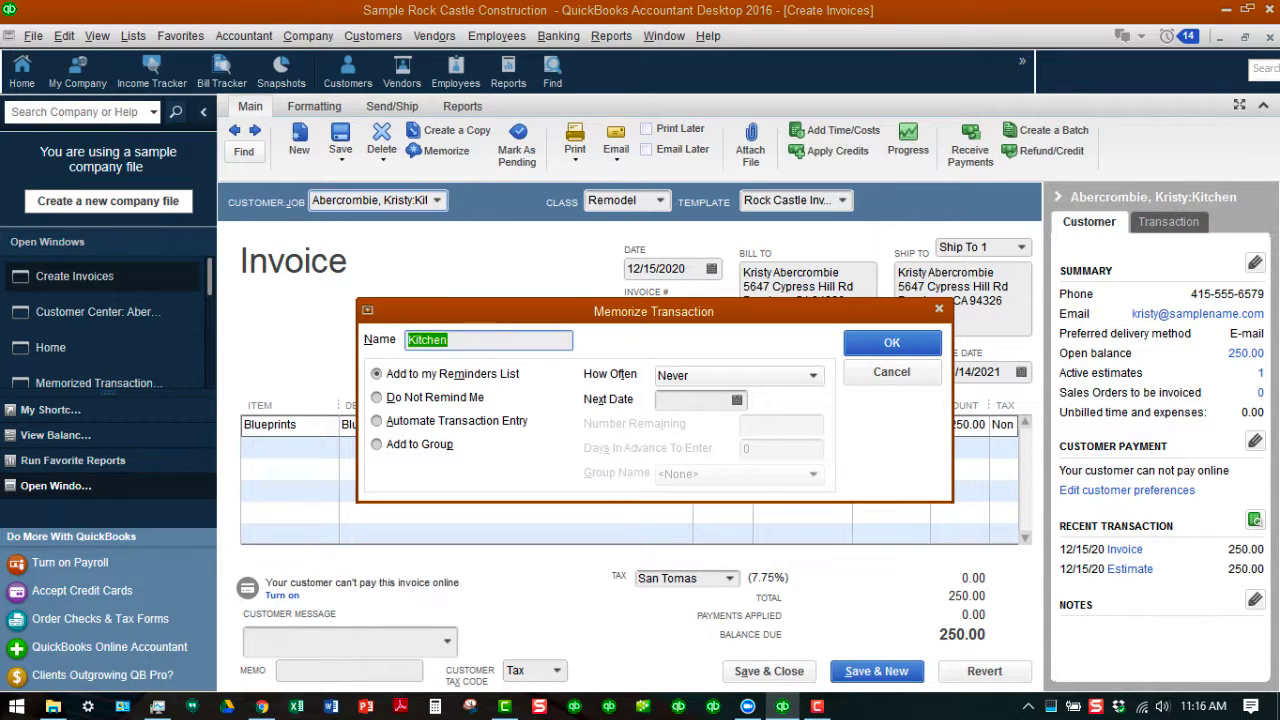
pyautogui.write('Blueprint Invoice')
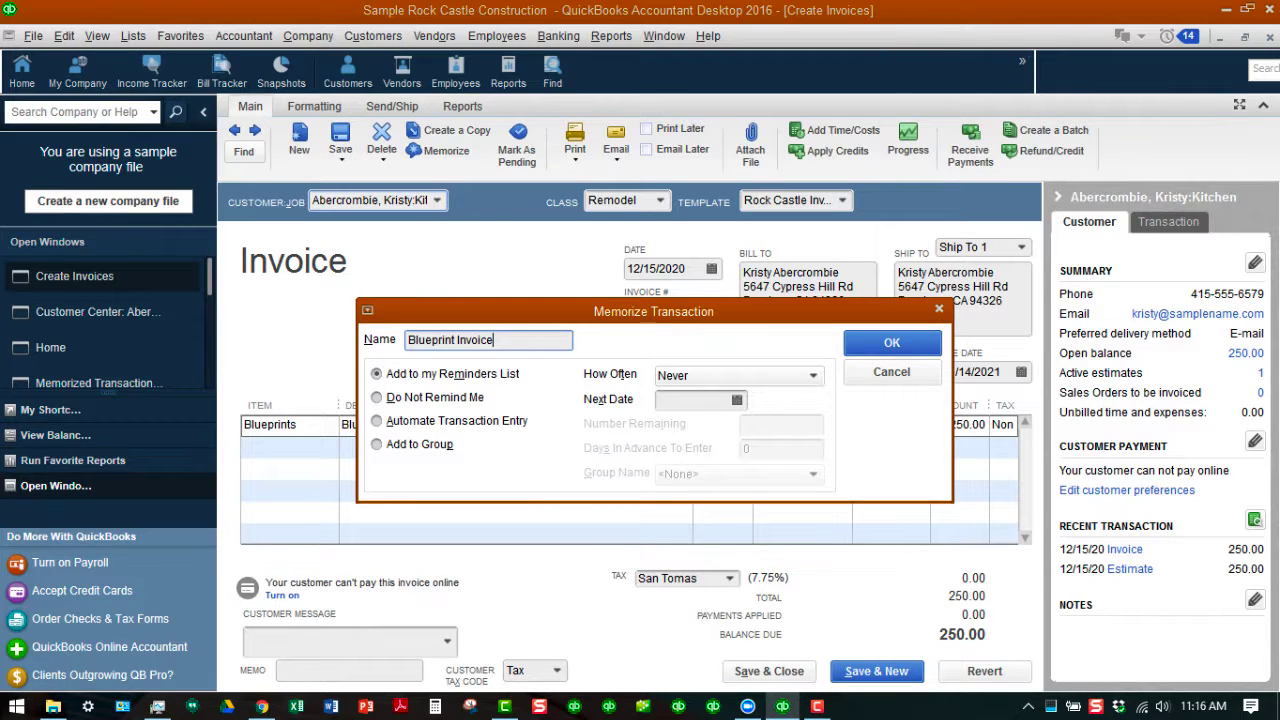
pyautogui.click(377, 398)
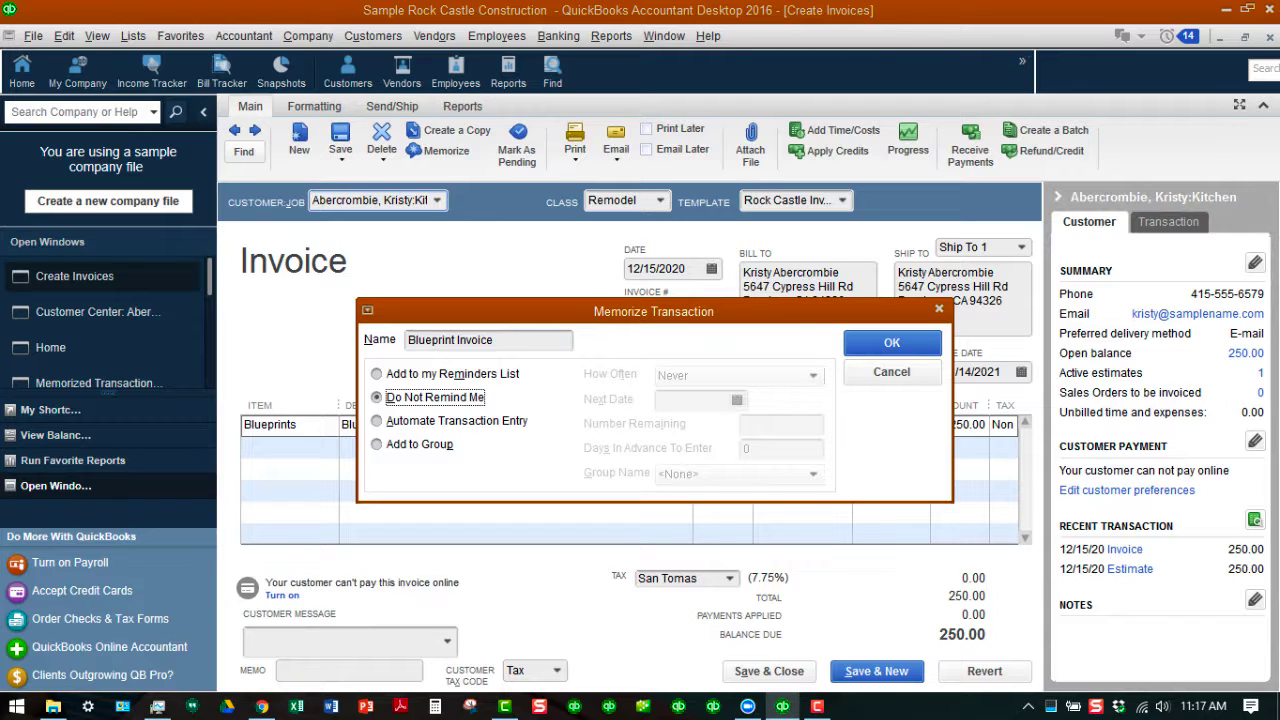
pyautogui.press('Return')
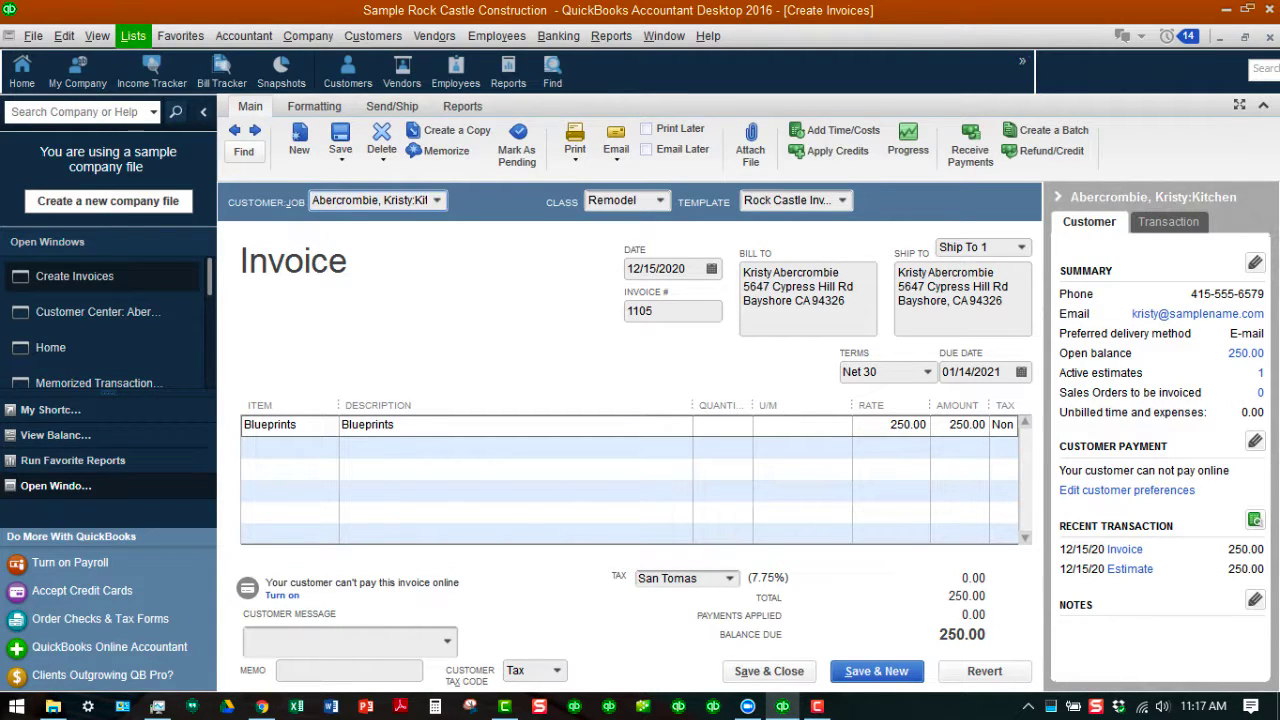
# Check the Memorized Transaction List for the Blueprint Invoice entry and return to the Home page
pyautogui.click(133, 36)
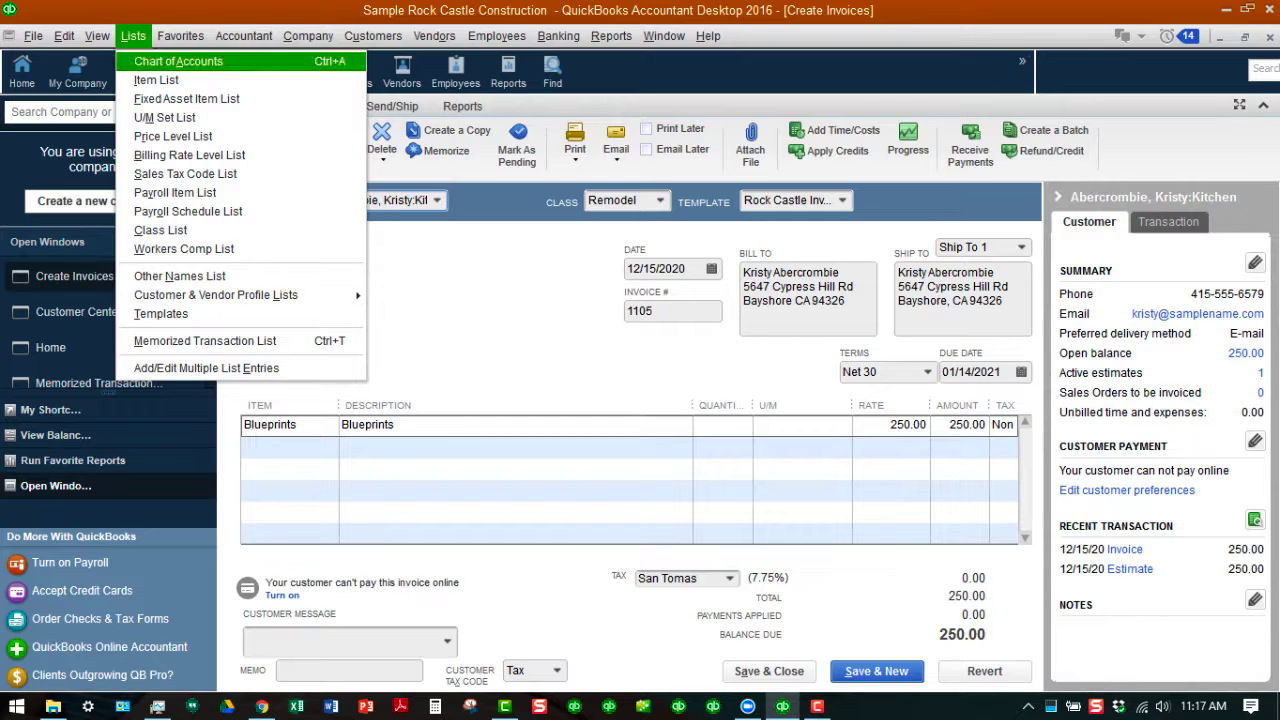
pyautogui.click(205, 341)
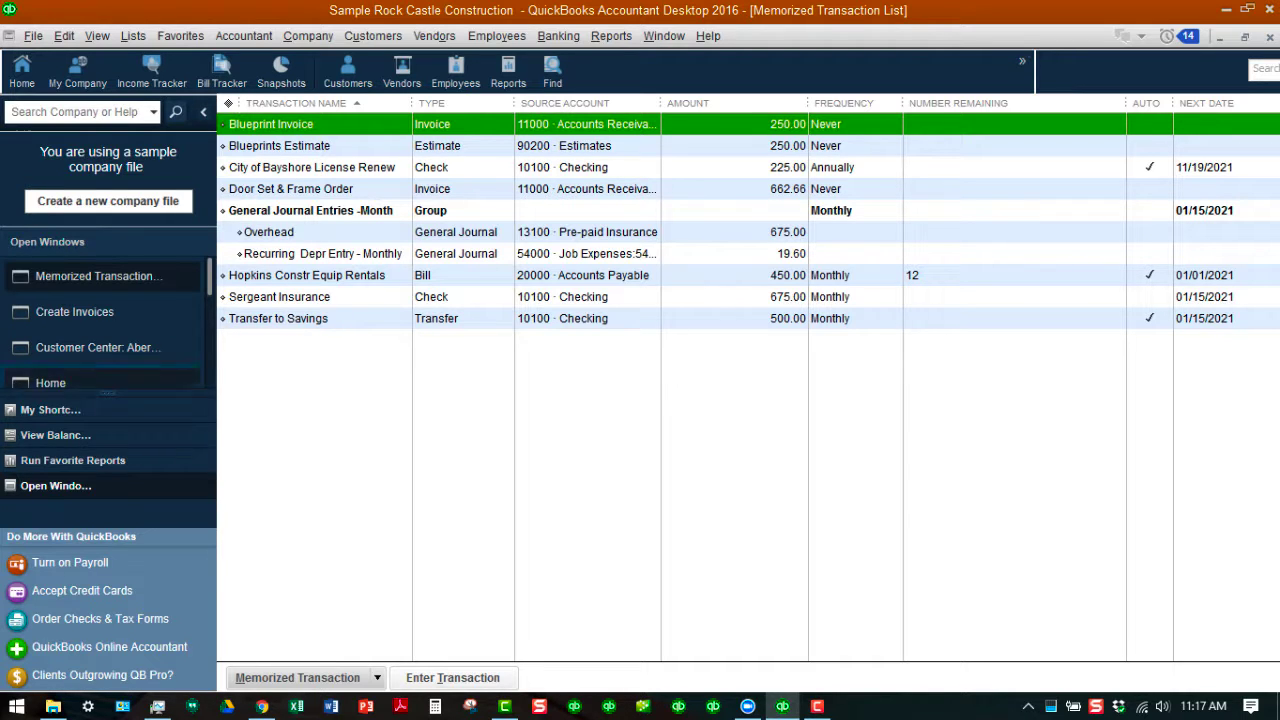
pyautogui.click(60, 383)
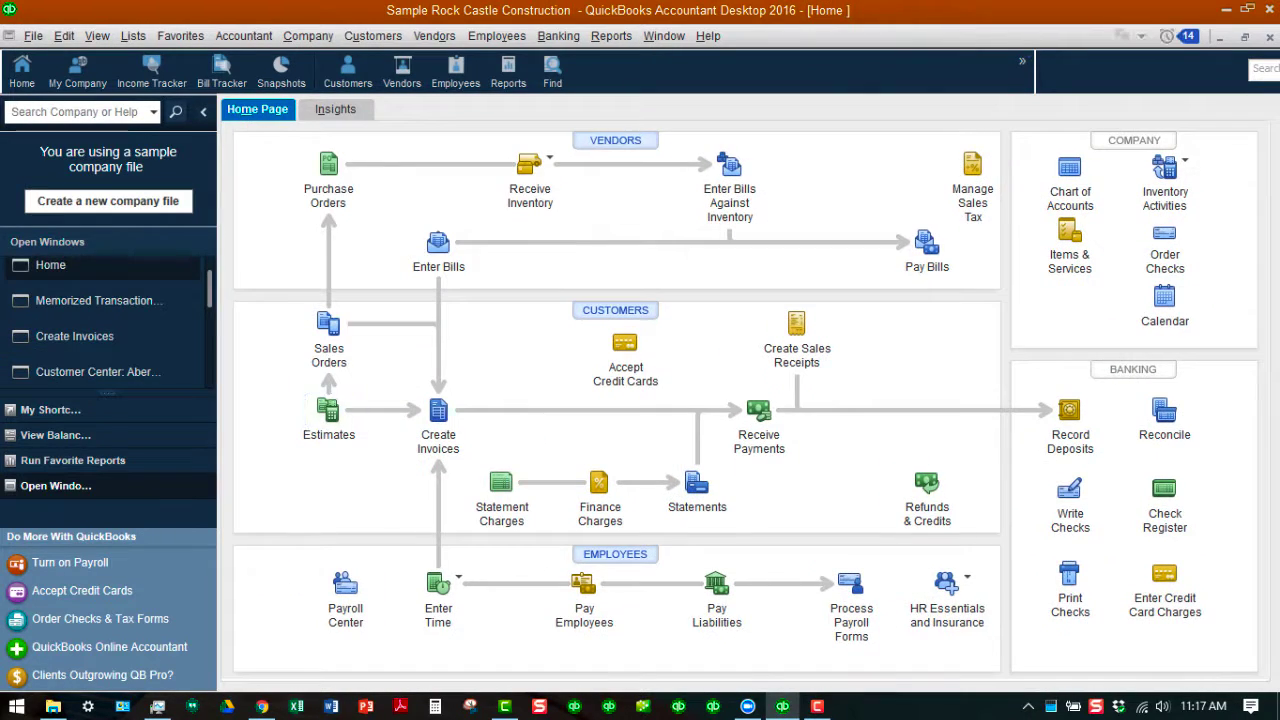